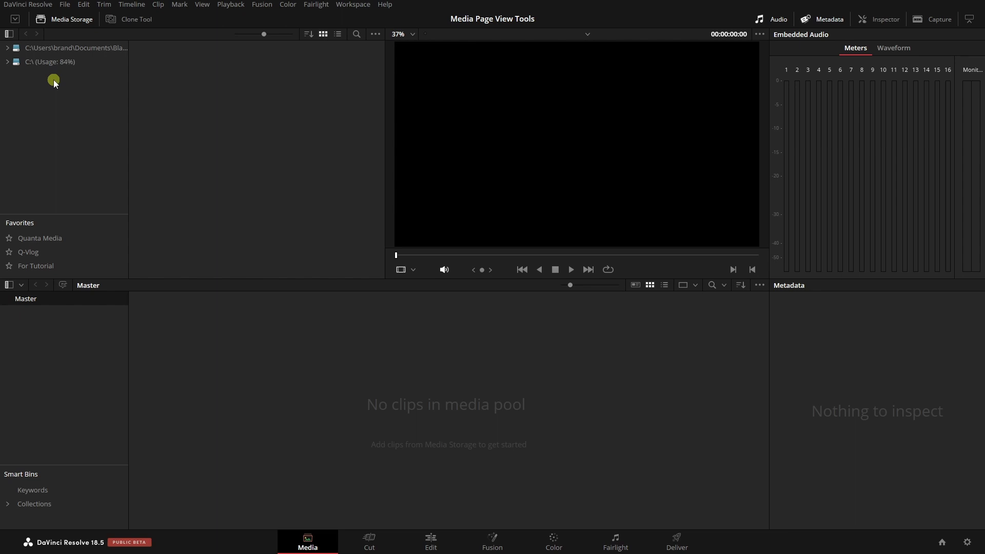
Open the For Tutorial favorite folder in the media storage browser.
click(8, 50)
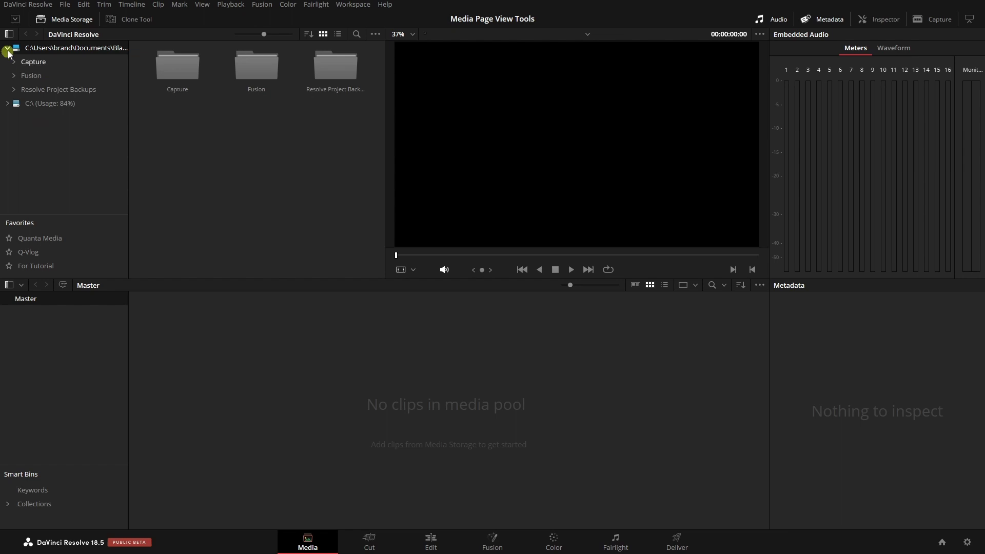
click(8, 48)
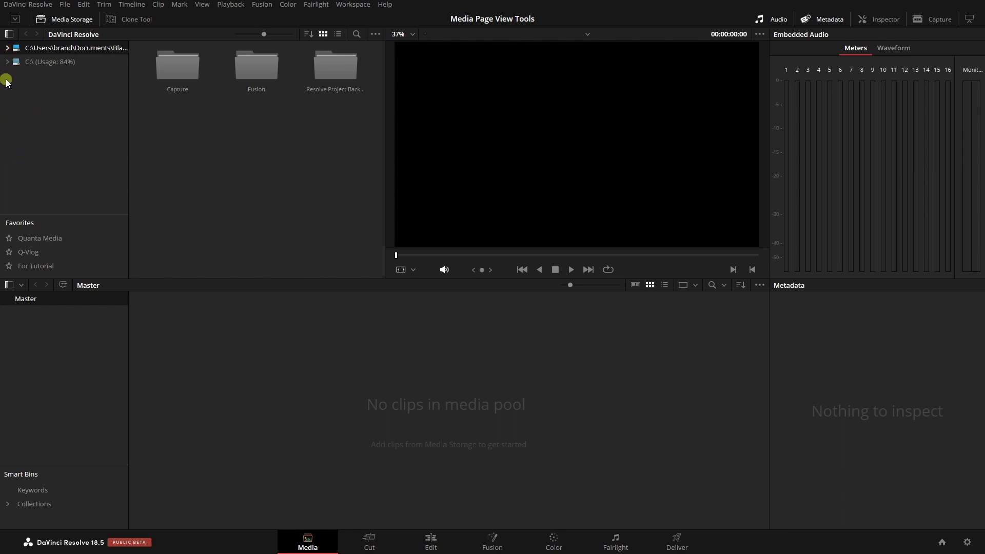
click(33, 266)
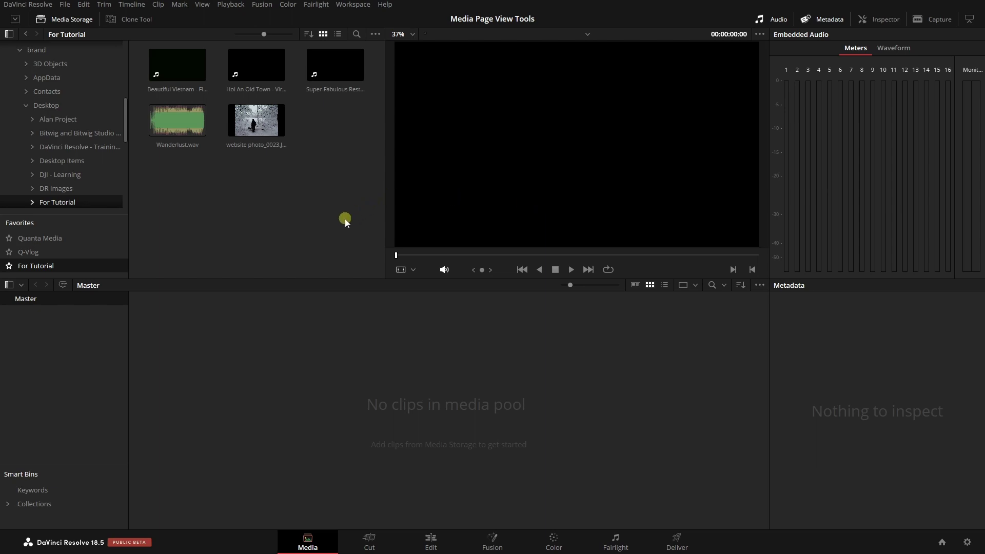
Preview the Beautiful Vietnam and Hoi An Old Town videos, Wanderlust.wav and website photo_0023.JPG in the viewer.
click(154, 65)
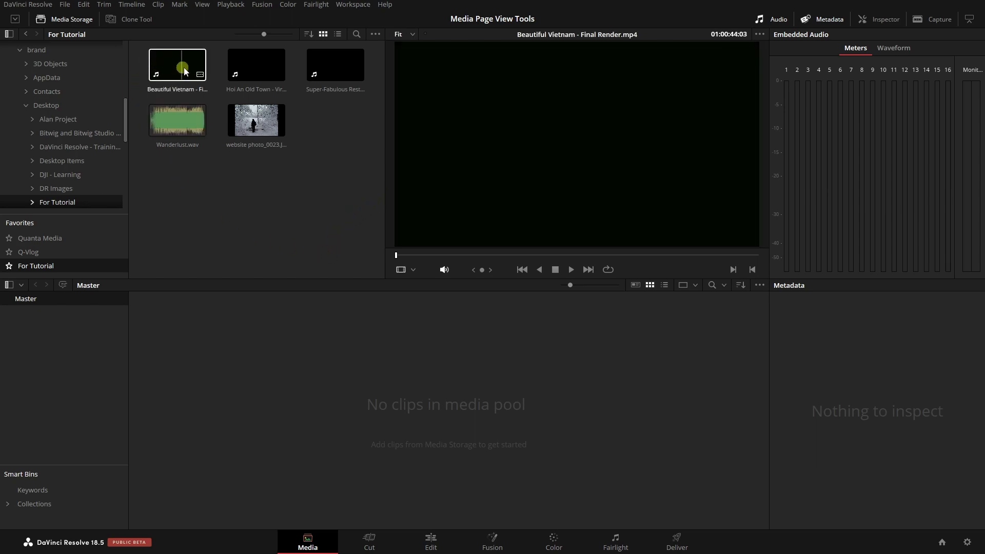
click(226, 76)
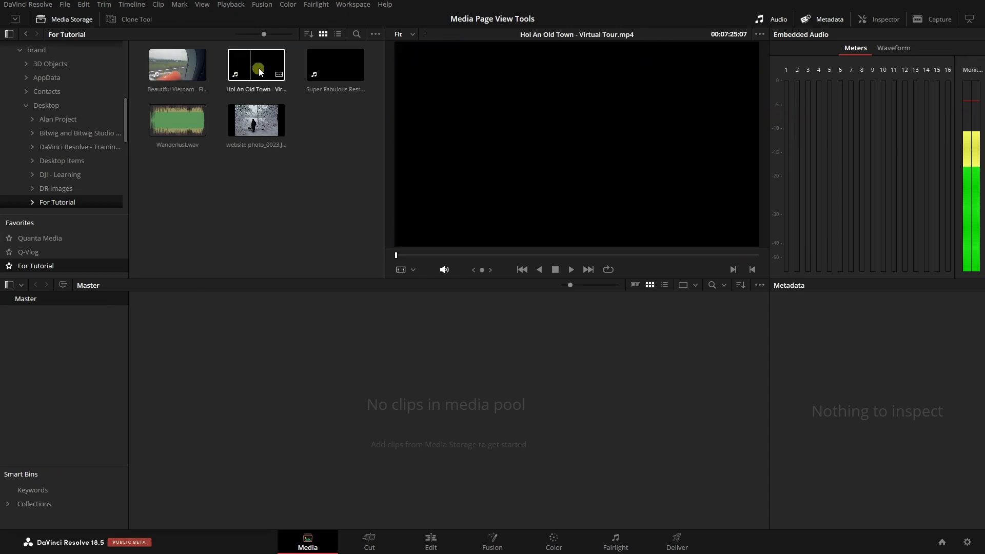
click(177, 120)
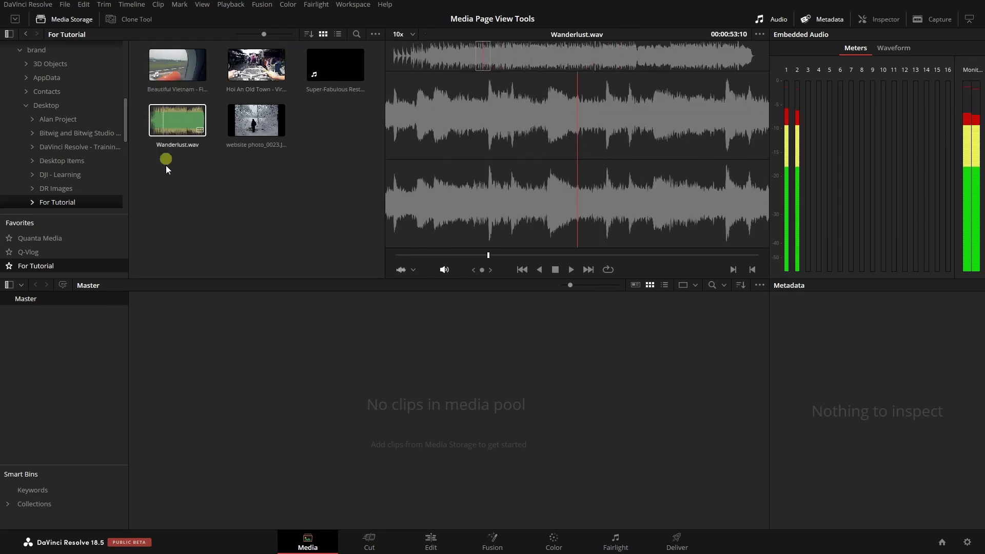
click(274, 208)
click(254, 123)
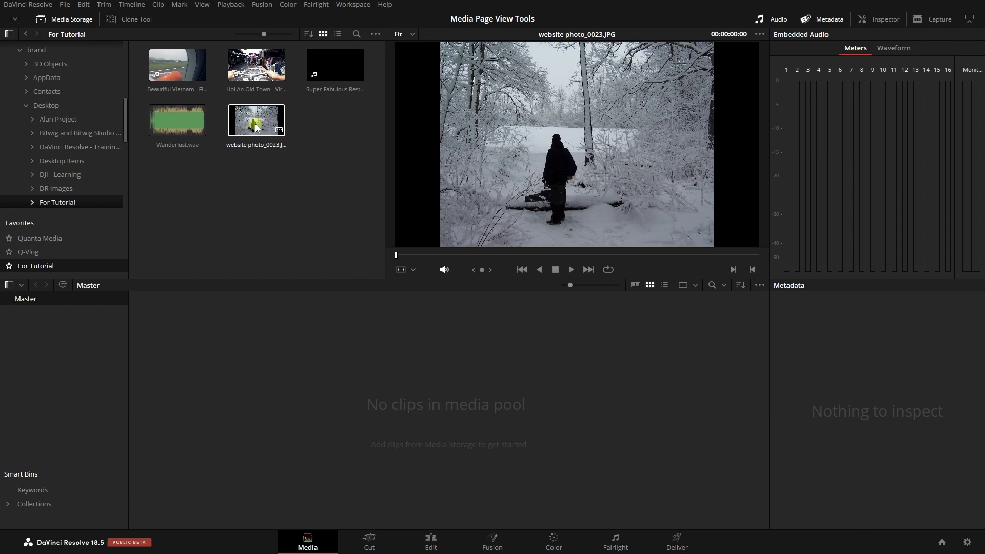
click(256, 69)
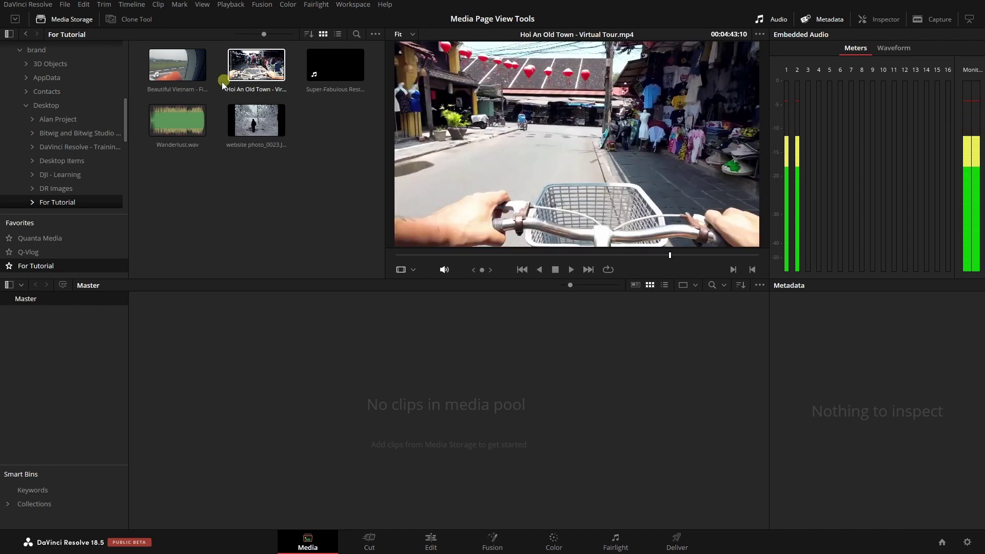
Skim through Wanderlust.wav, the three video clips and the website photo to compare their live previews.
click(172, 116)
click(223, 199)
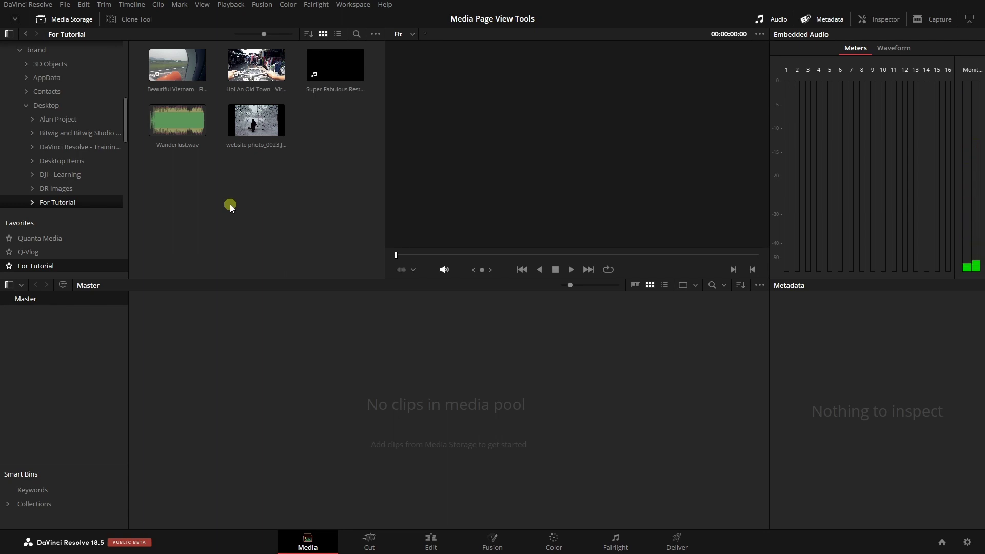
click(169, 115)
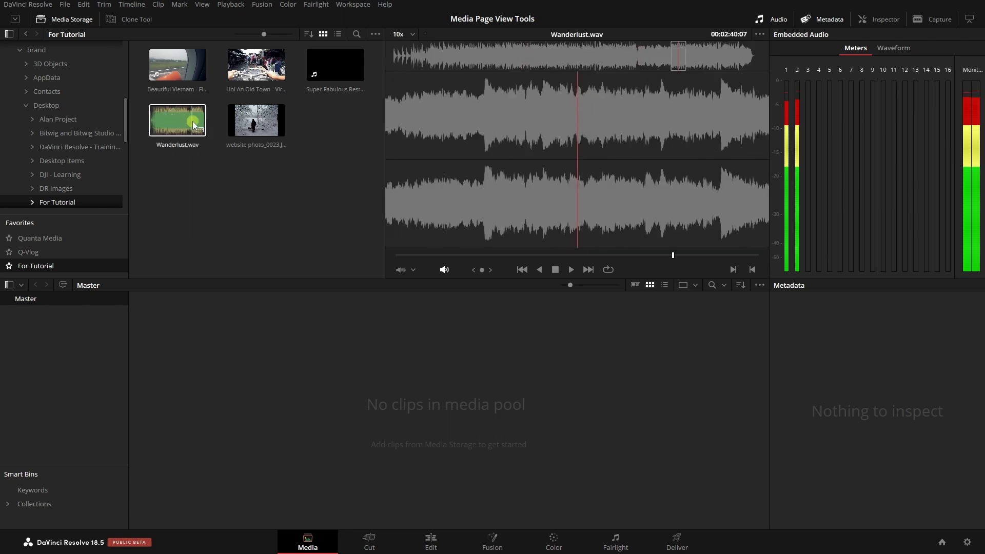
click(167, 69)
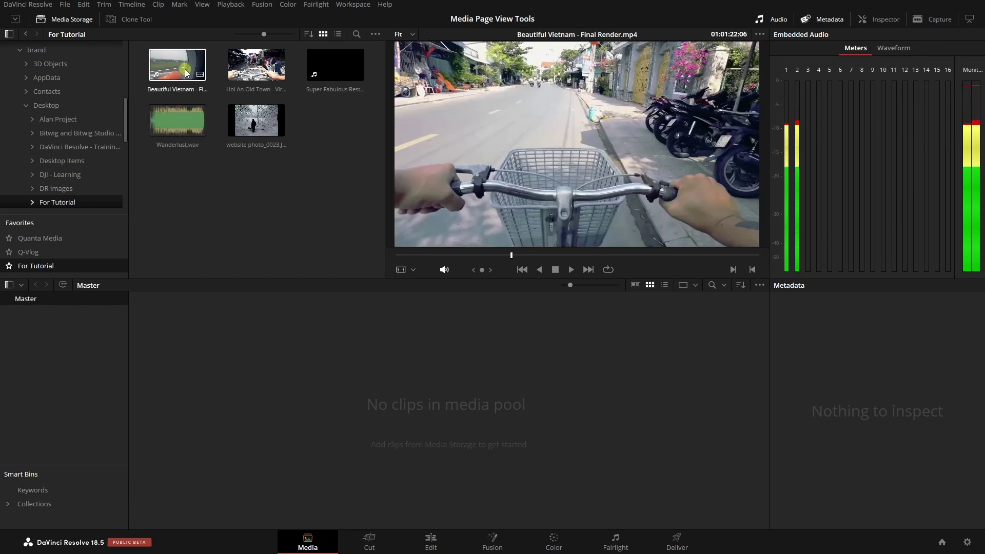
click(240, 71)
click(336, 71)
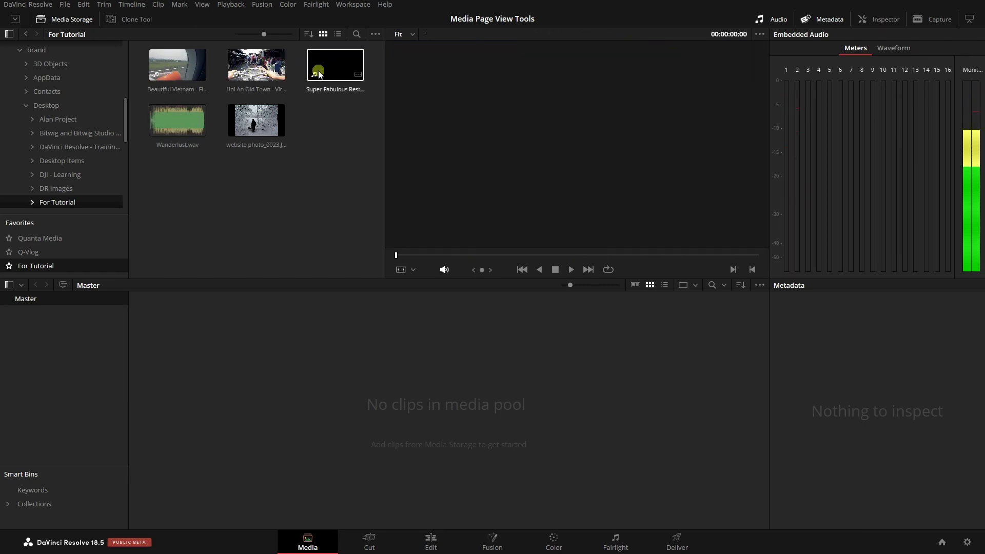
click(320, 193)
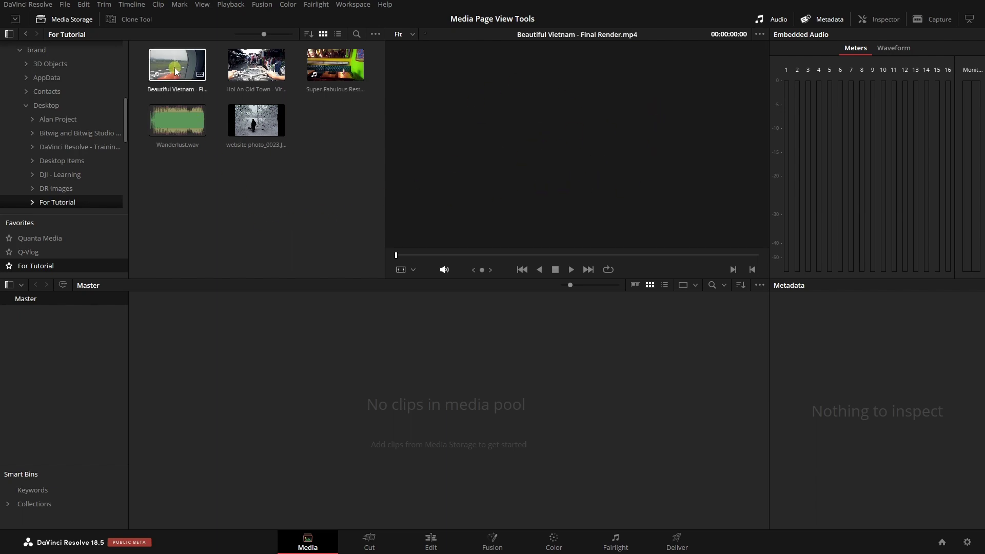
click(326, 71)
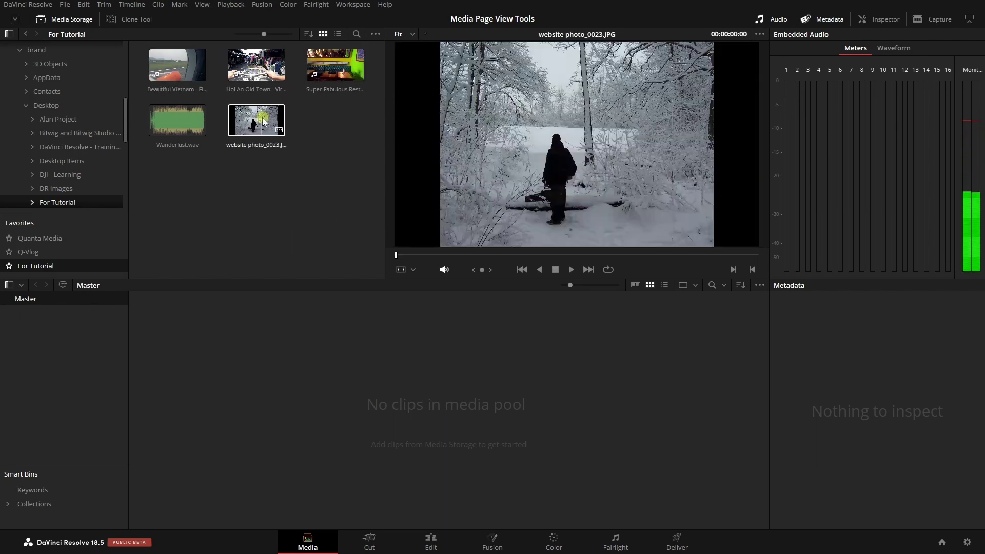
click(184, 173)
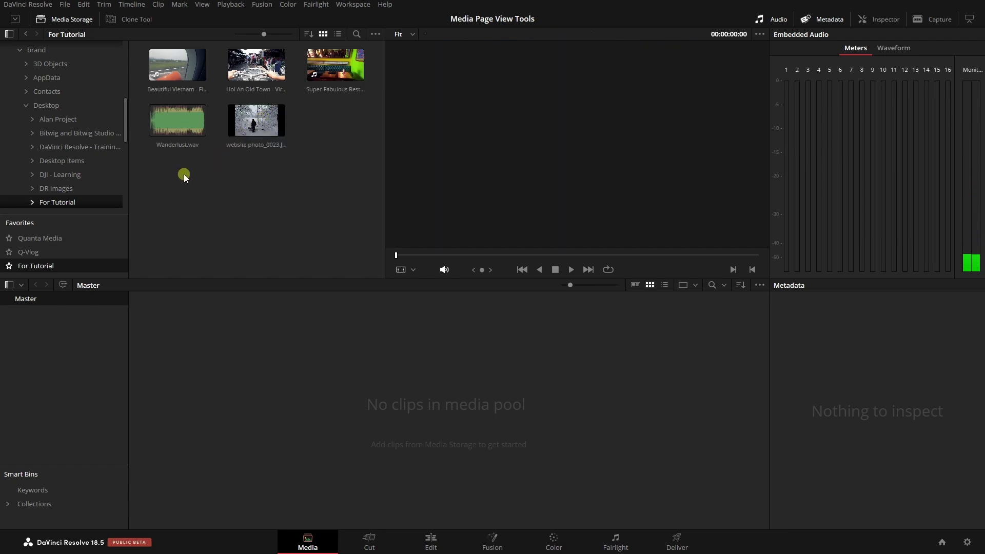
Load Beautiful Vietnam - Final Render.mp4 into the viewer and play it forward and in reverse.
click(177, 76)
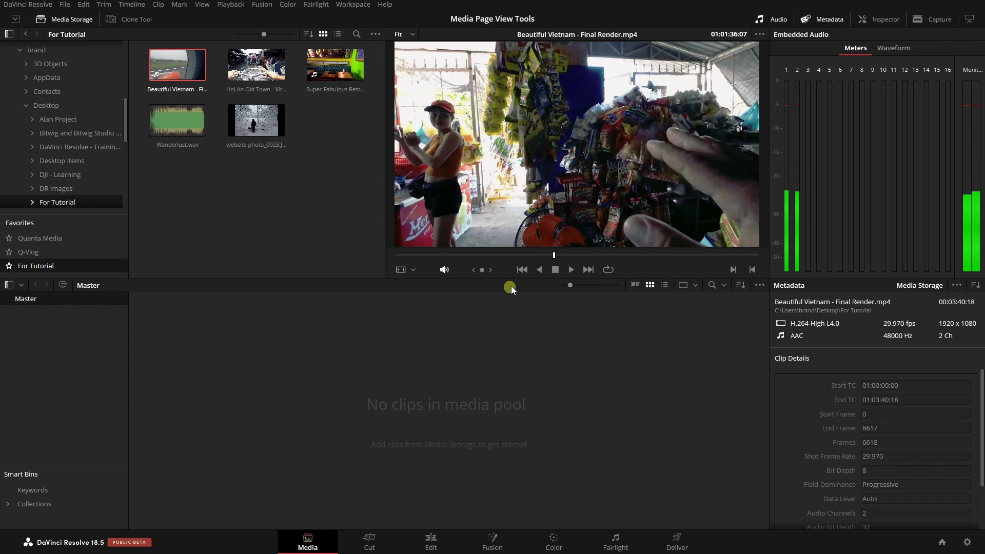
click(569, 269)
click(557, 270)
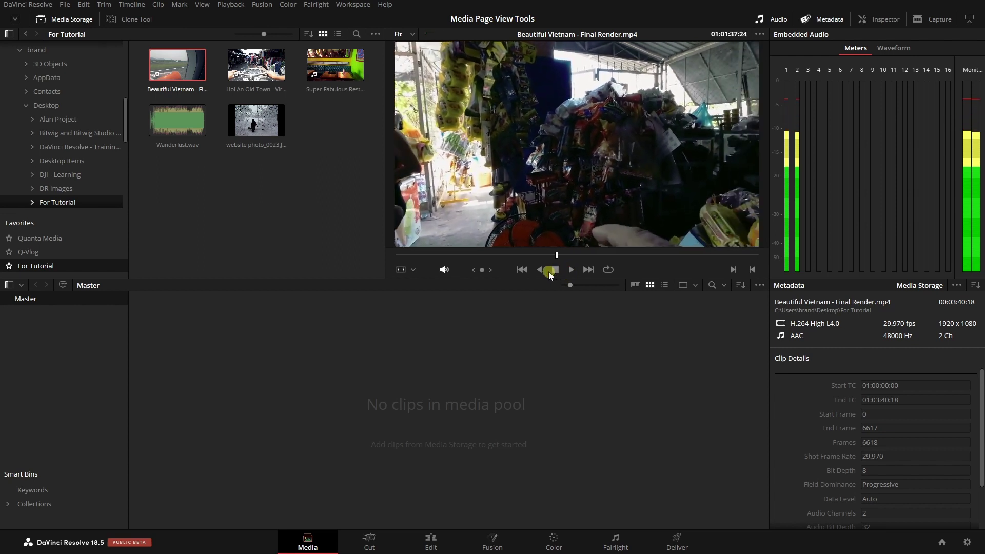
click(540, 269)
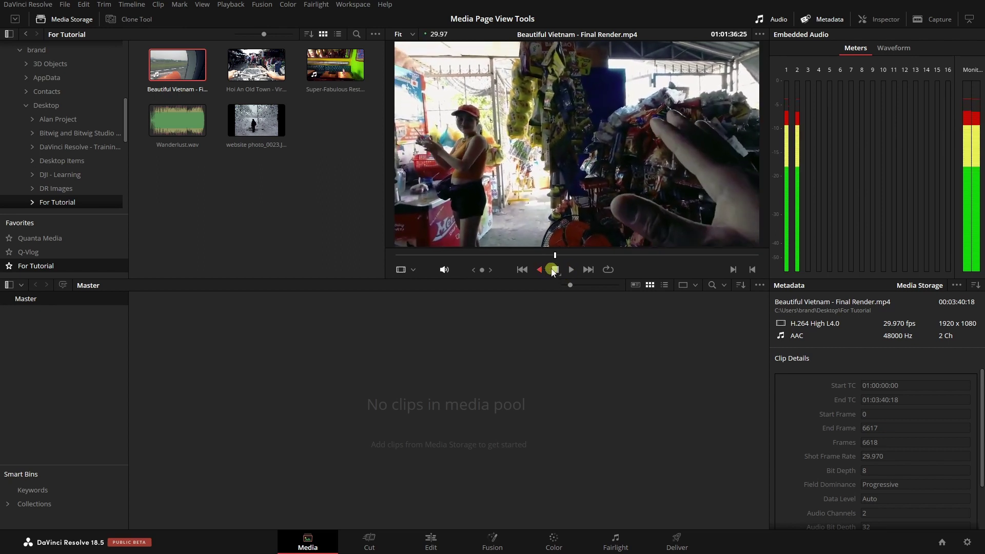
click(574, 270)
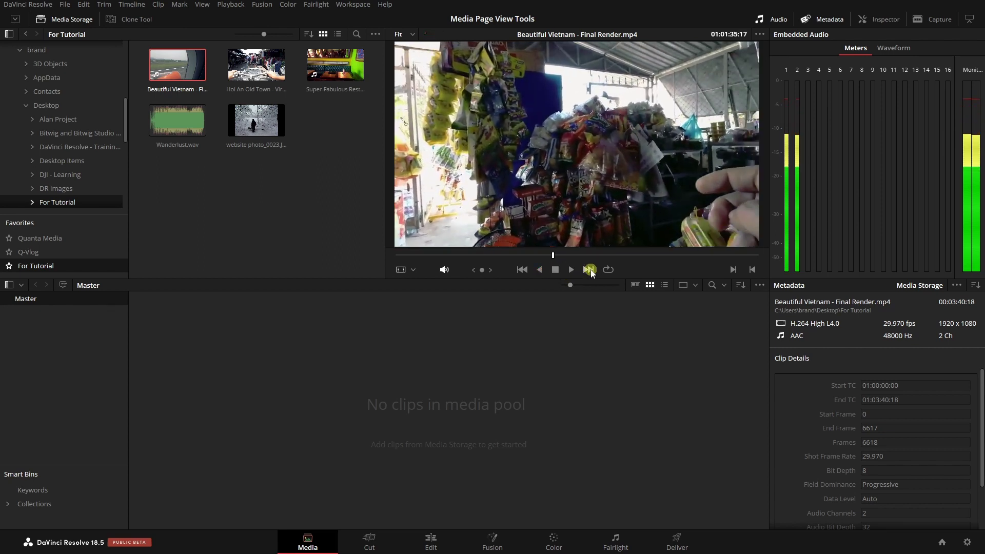
Go to the loaded clip's last and first frames, and scrub through it with the jog control and playhead.
click(589, 269)
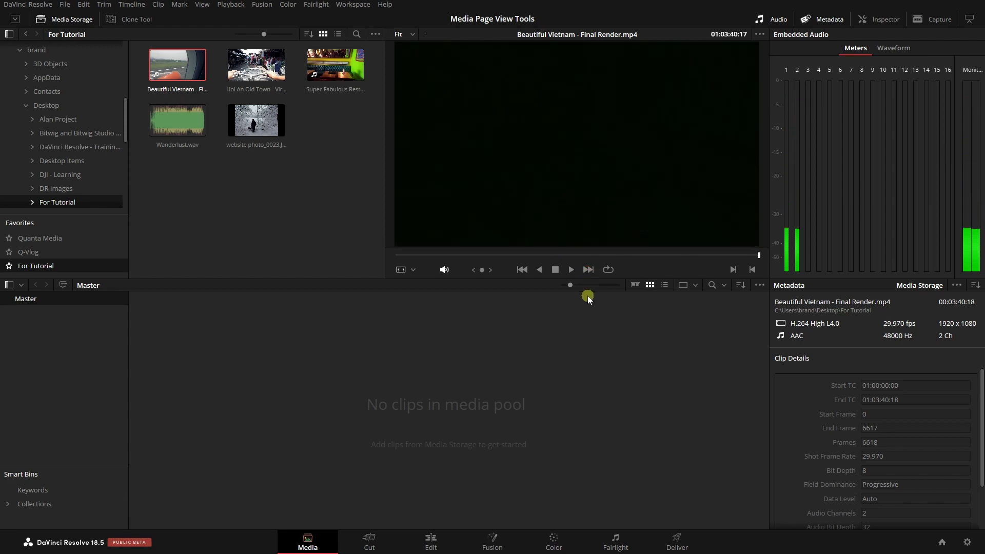
click(522, 271)
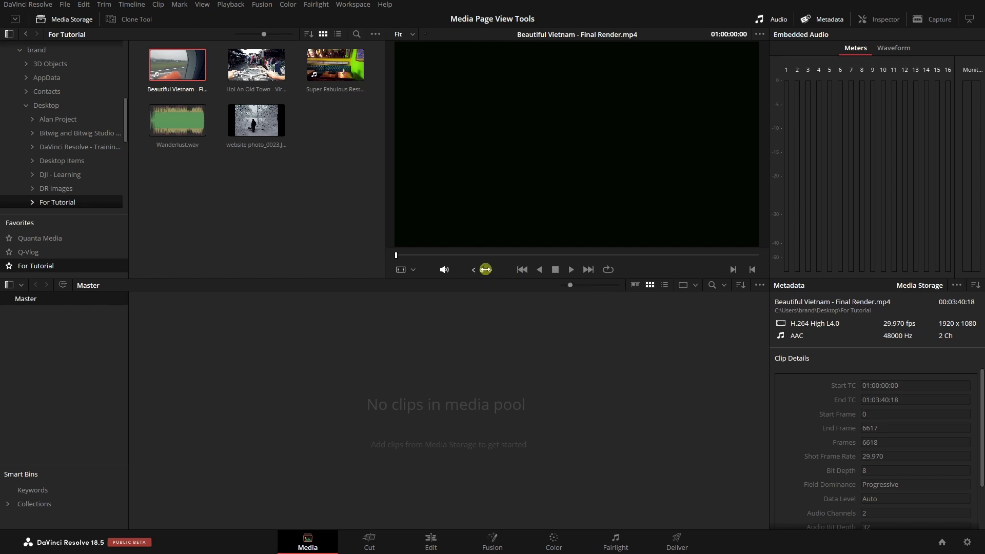
drag(480, 271, 521, 264)
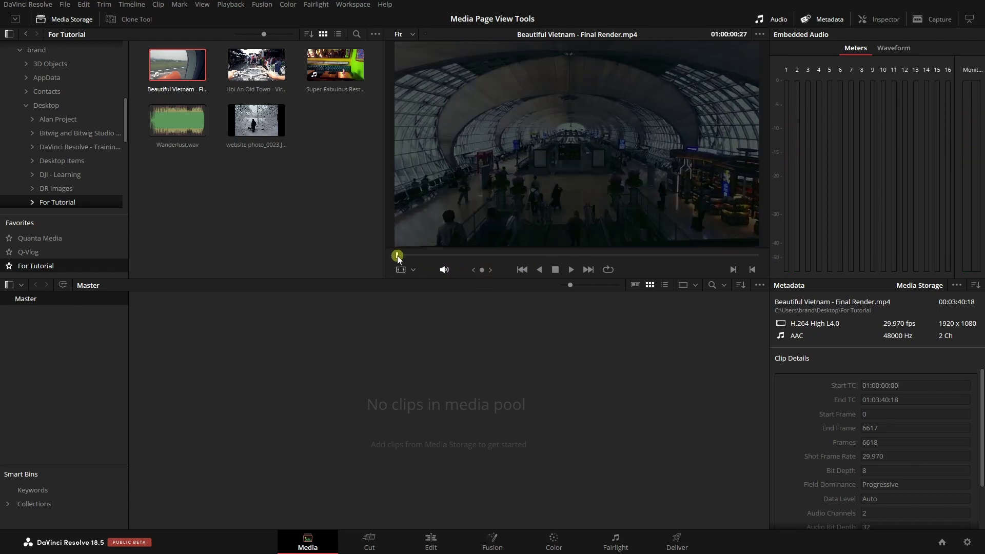
drag(397, 257, 515, 257)
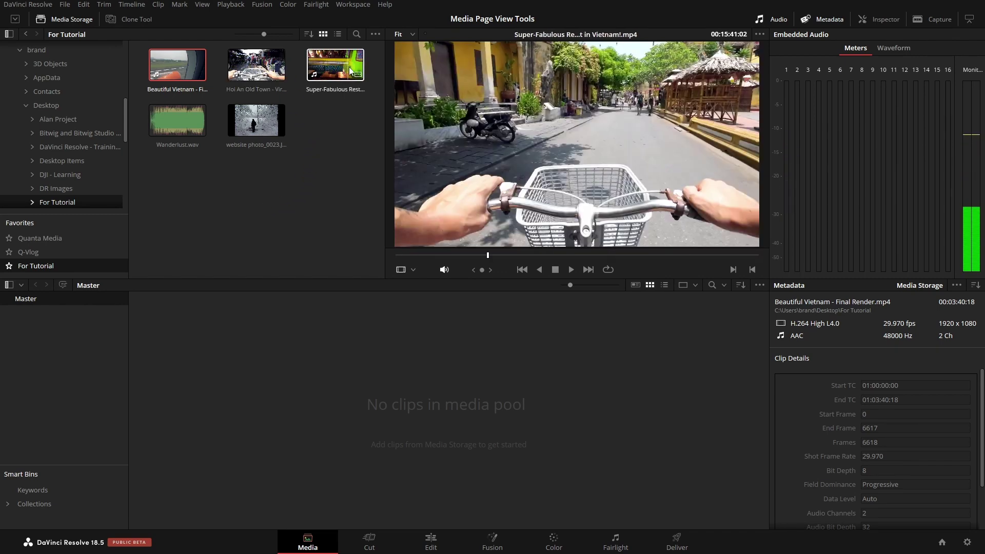
click(325, 122)
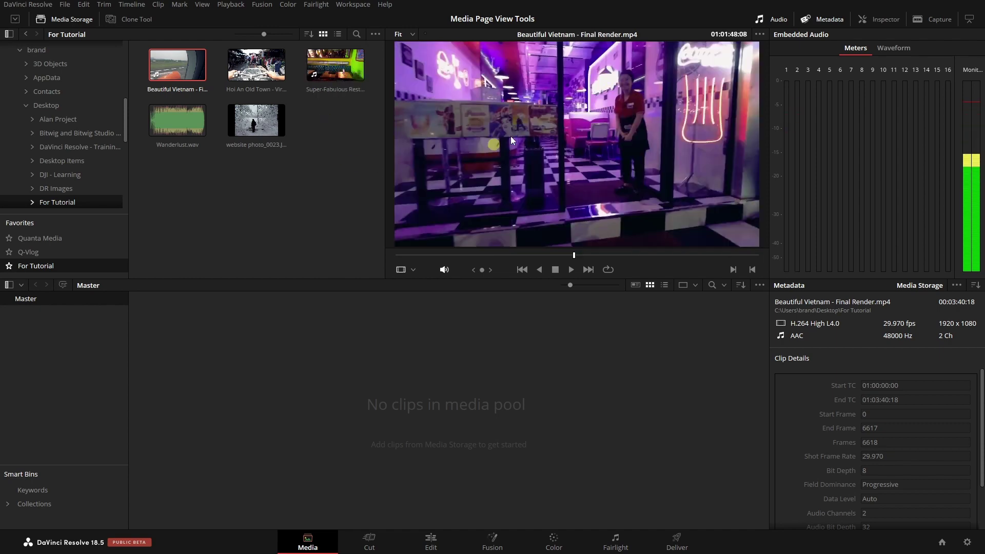
Turn off Live Media Preview for the viewer and check its effect on the Wanderlust.wav and video thumbnails.
click(760, 35)
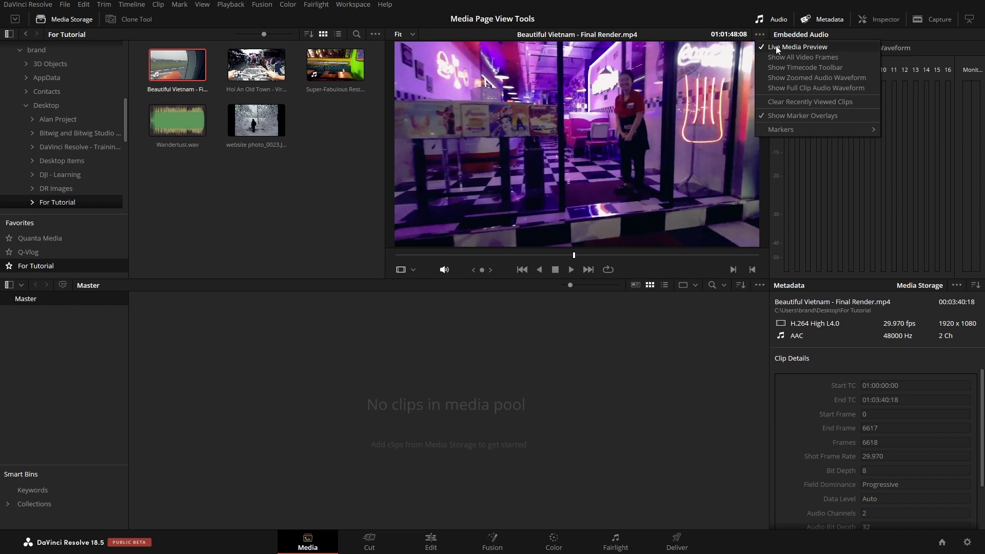
click(793, 48)
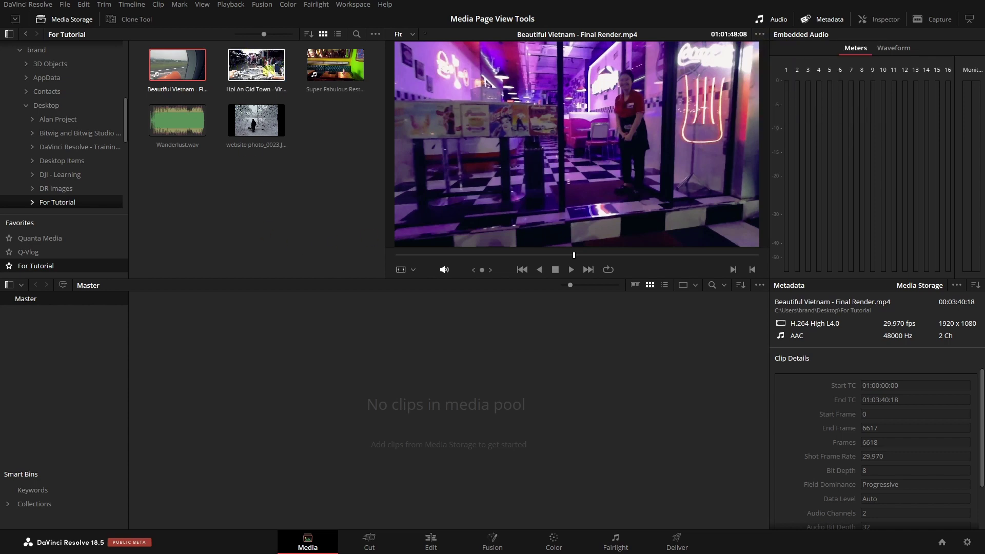
click(182, 126)
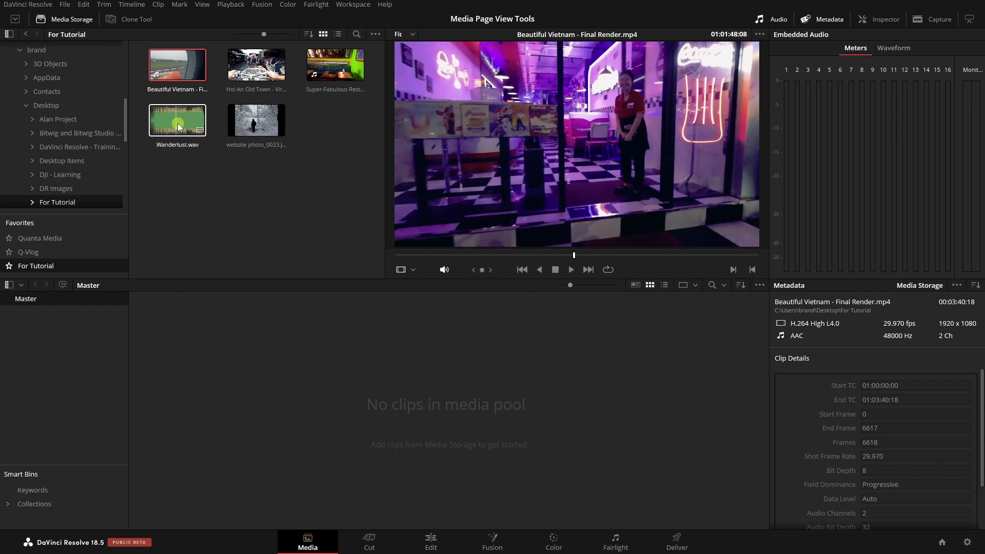
click(160, 127)
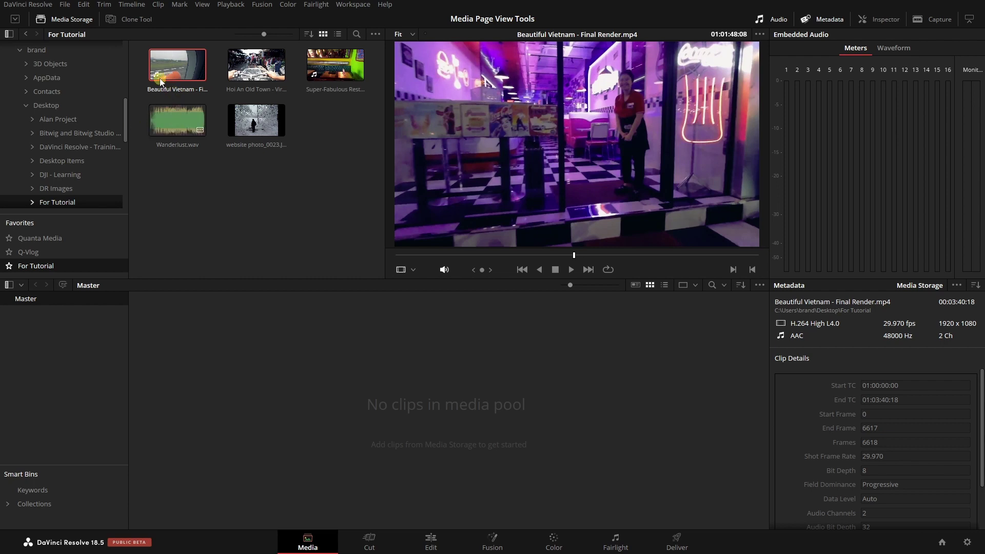
click(155, 104)
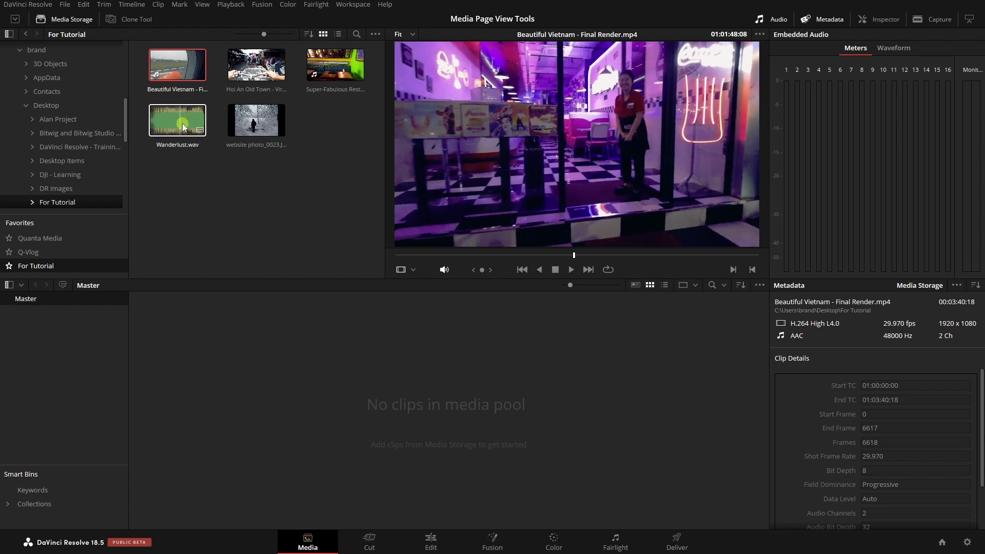
click(659, 80)
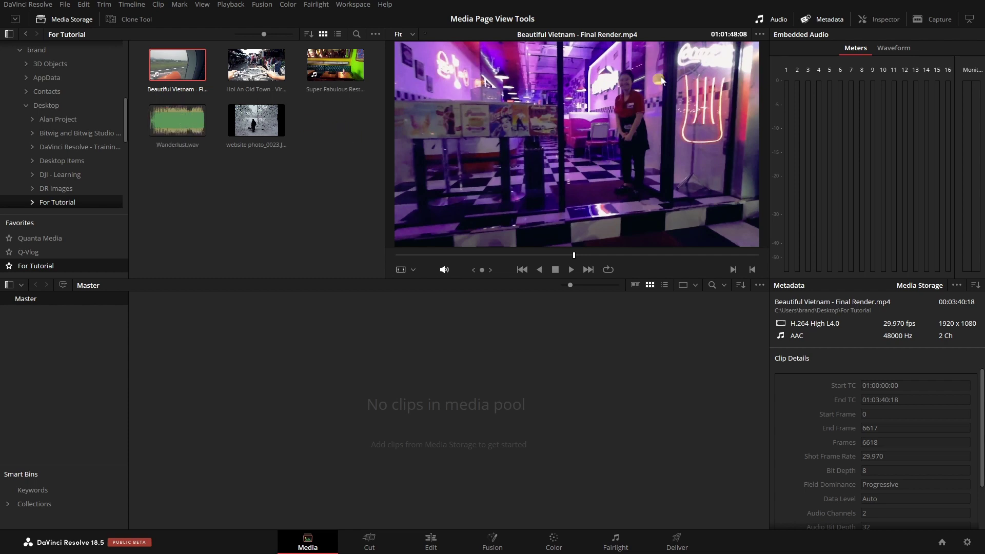
Turn Live Media Preview back on and check the setting in the viewer options.
click(760, 33)
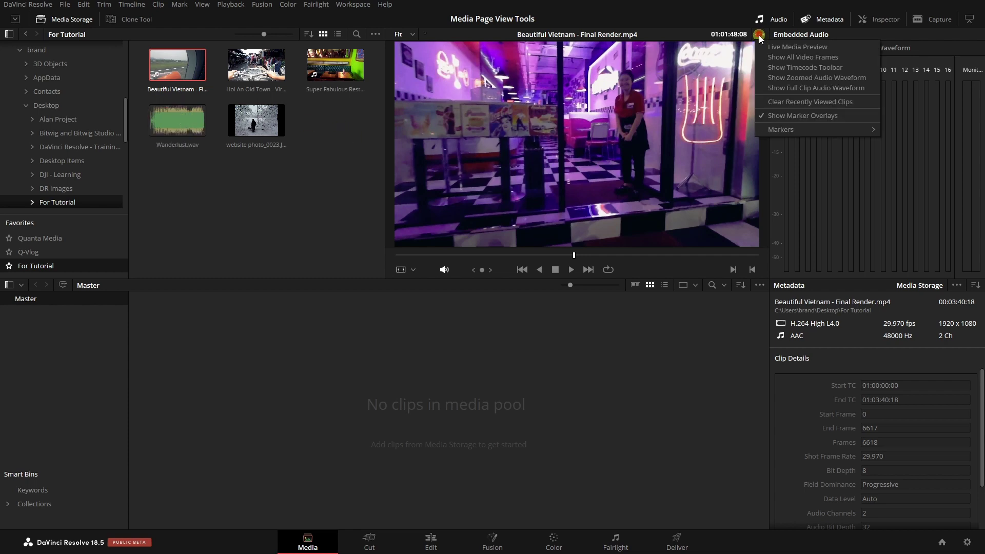
click(793, 46)
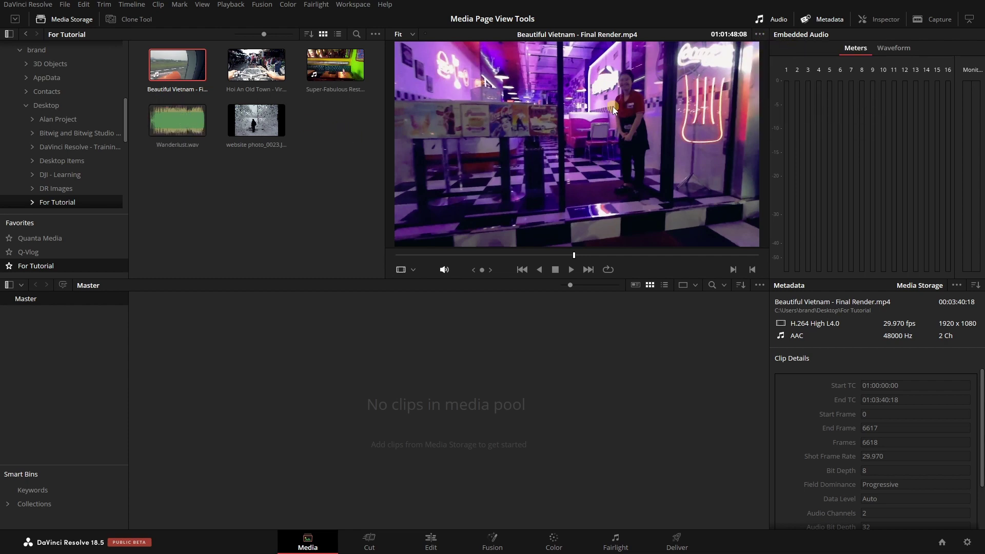
click(760, 35)
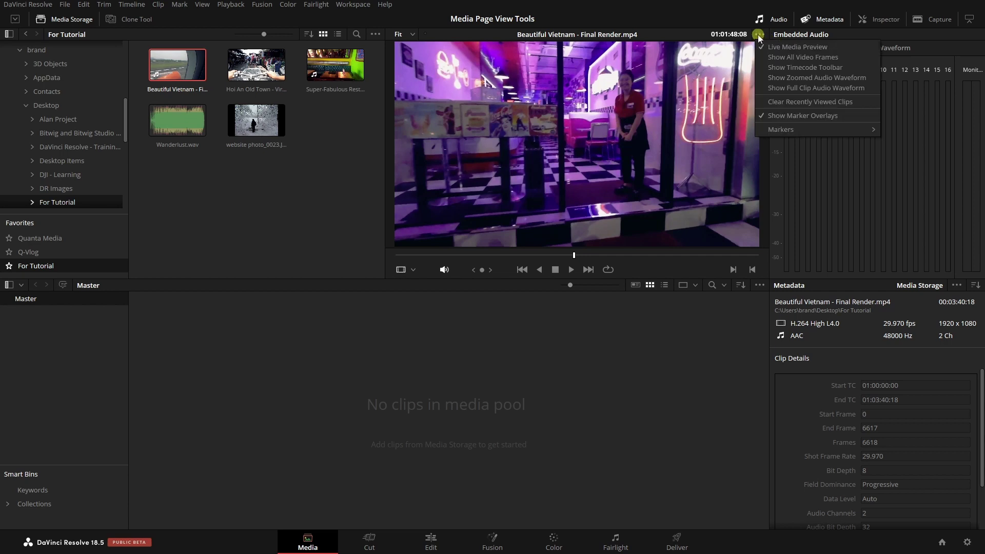
click(760, 36)
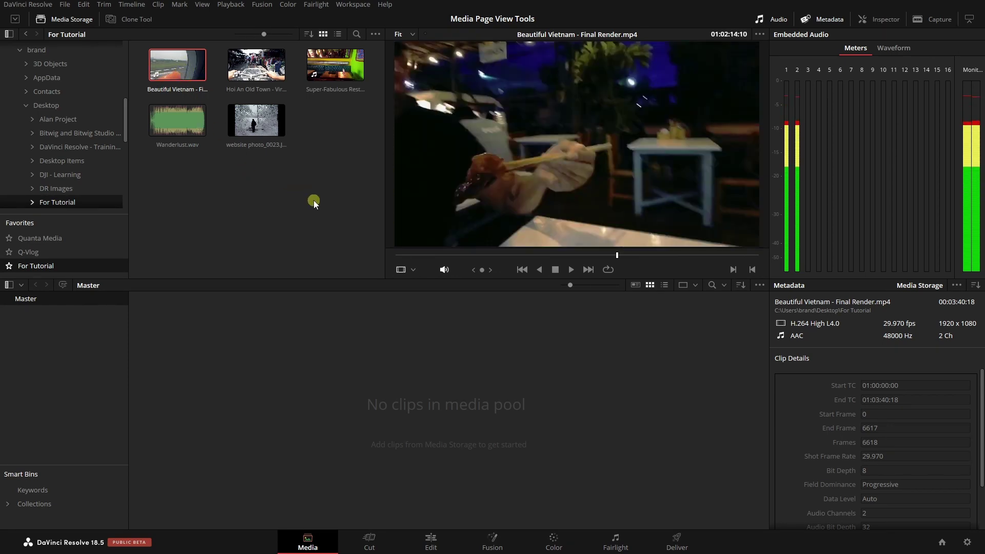
Show the full clip audio waveform and the timecode toolbar in the viewer.
click(760, 34)
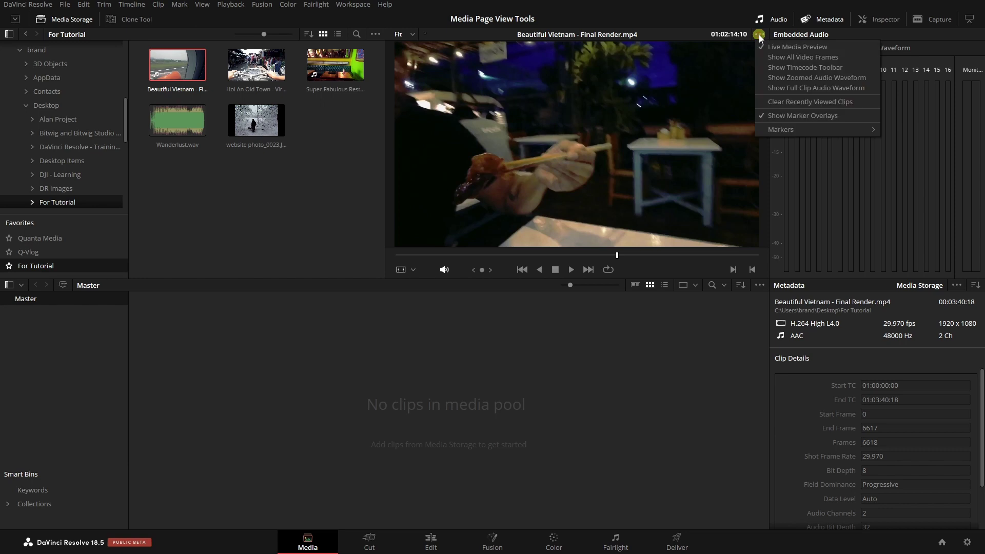
click(826, 86)
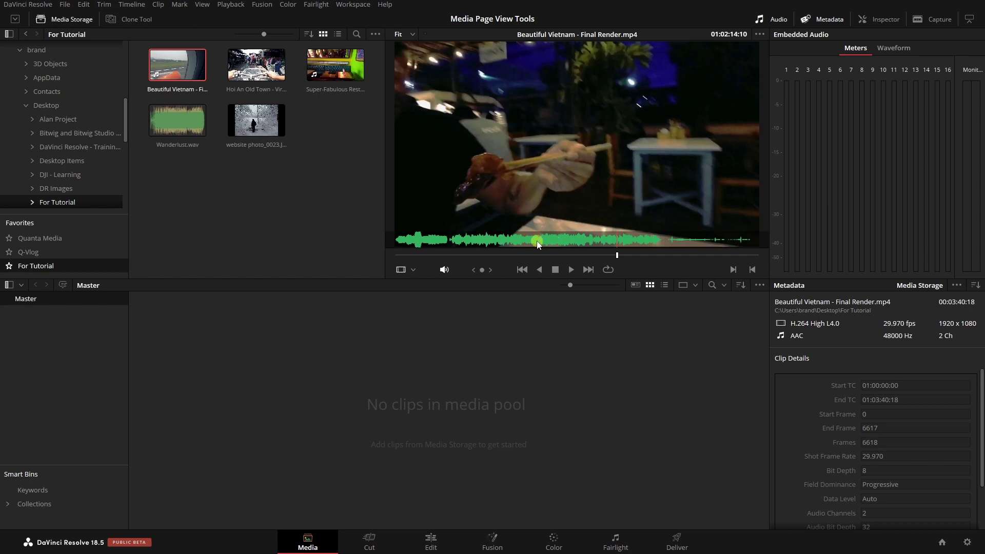
click(759, 35)
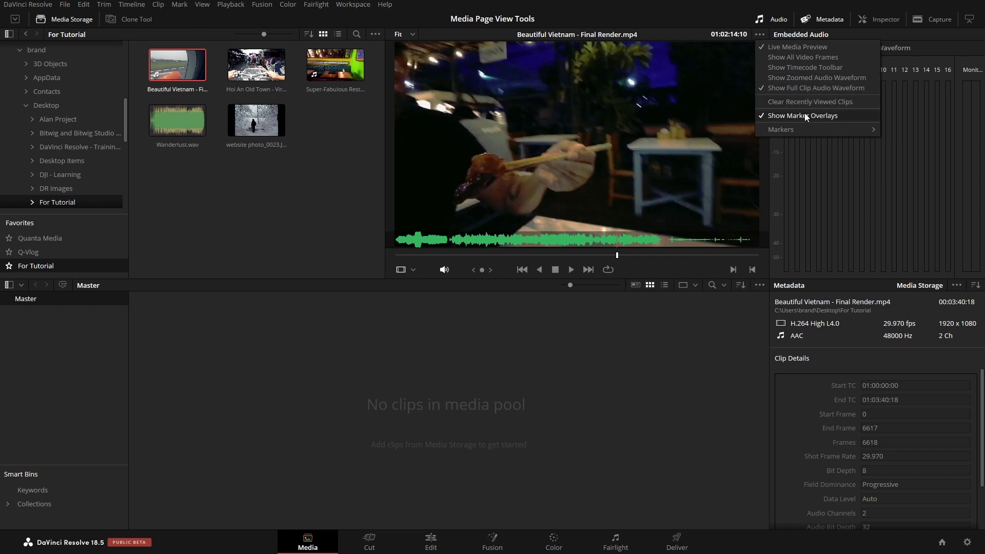
click(807, 67)
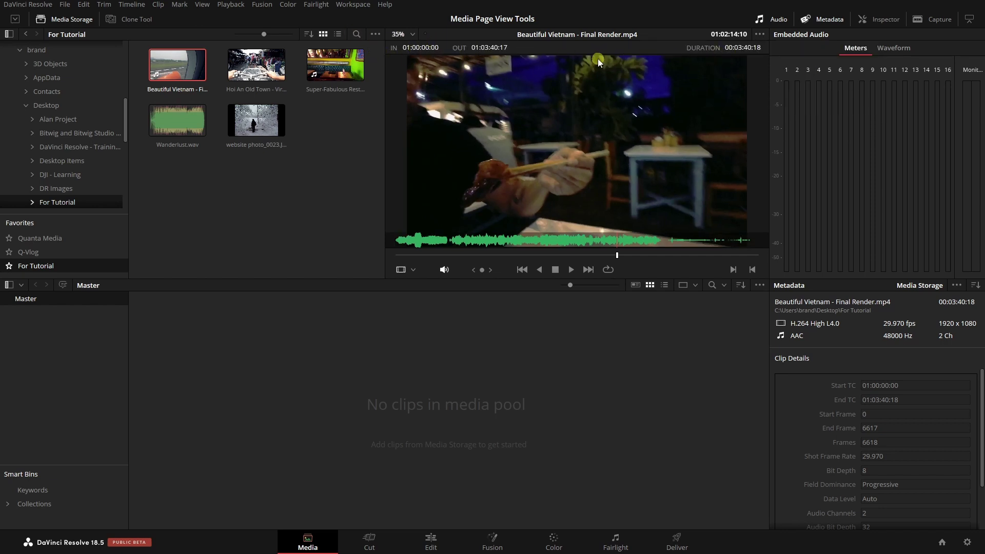
Hide the full clip audio waveform and the timecode toolbar from the viewer.
click(756, 34)
click(790, 89)
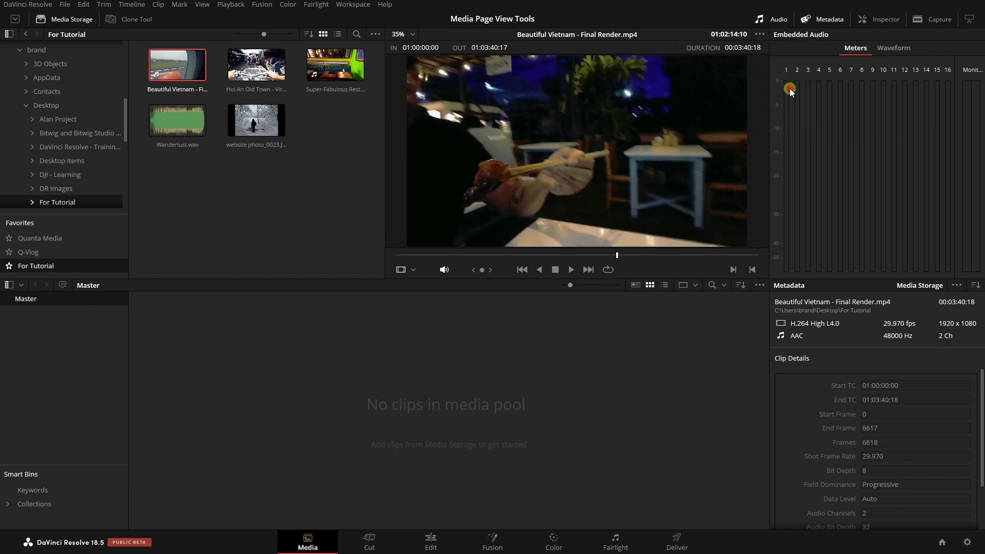
click(760, 34)
click(780, 63)
Zoom the viewer image in and out, try the 25% preset, and return it to Fit.
click(580, 143)
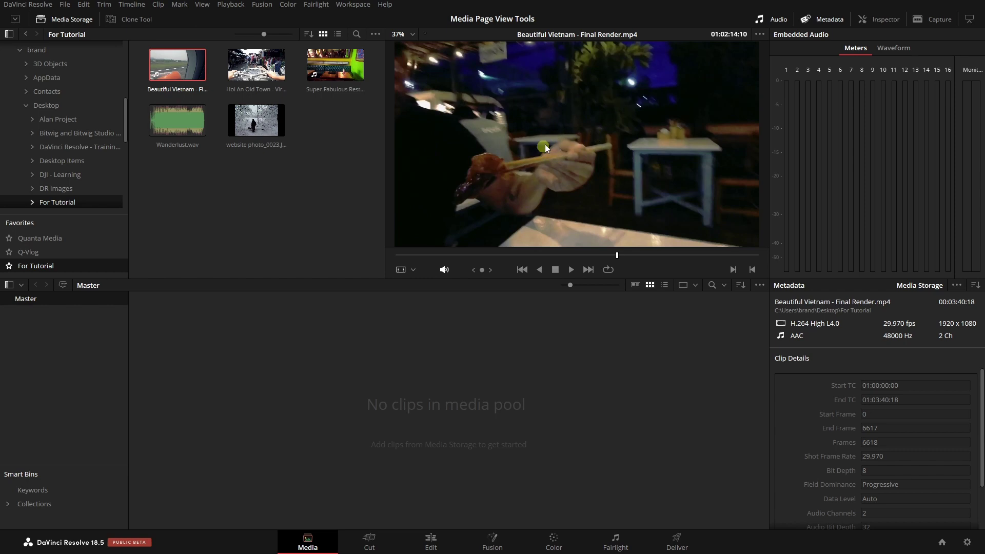
scroll(562, 147, up, 5)
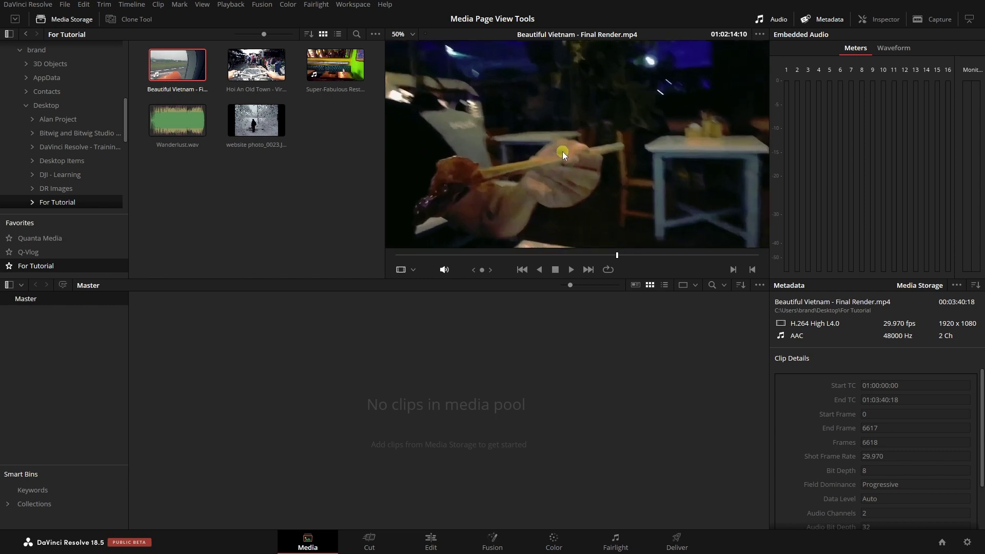
scroll(568, 152, down, 7)
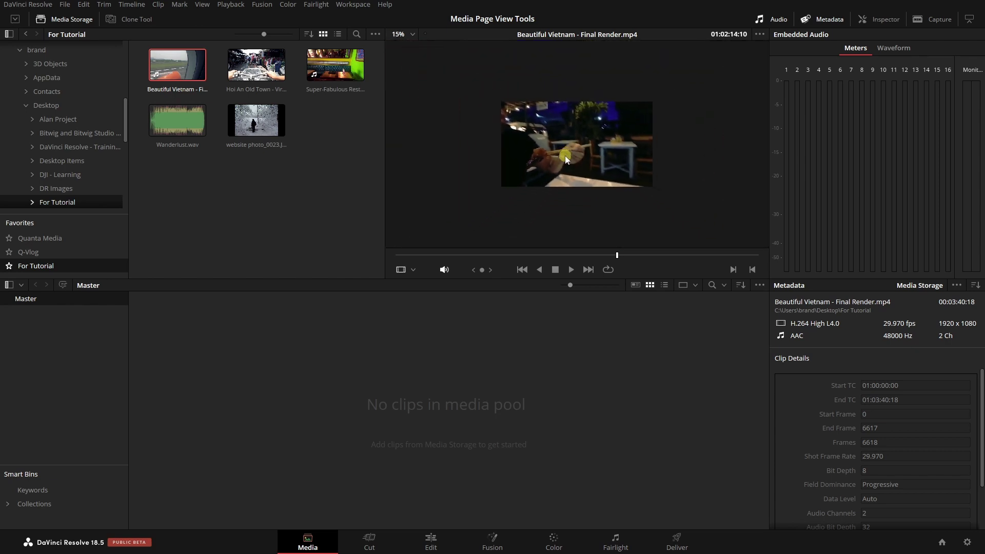
scroll(571, 152, up, 3)
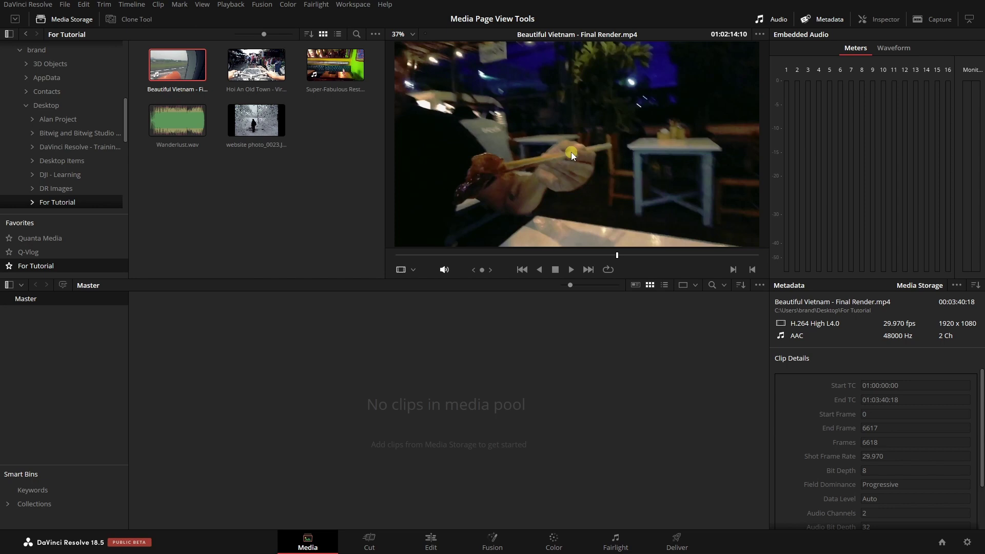
click(413, 35)
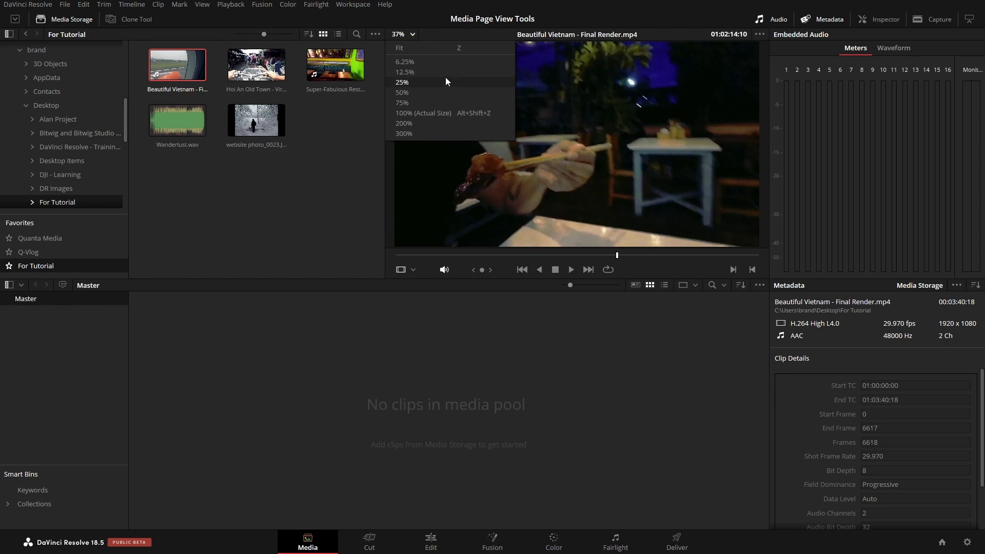
click(441, 83)
click(414, 34)
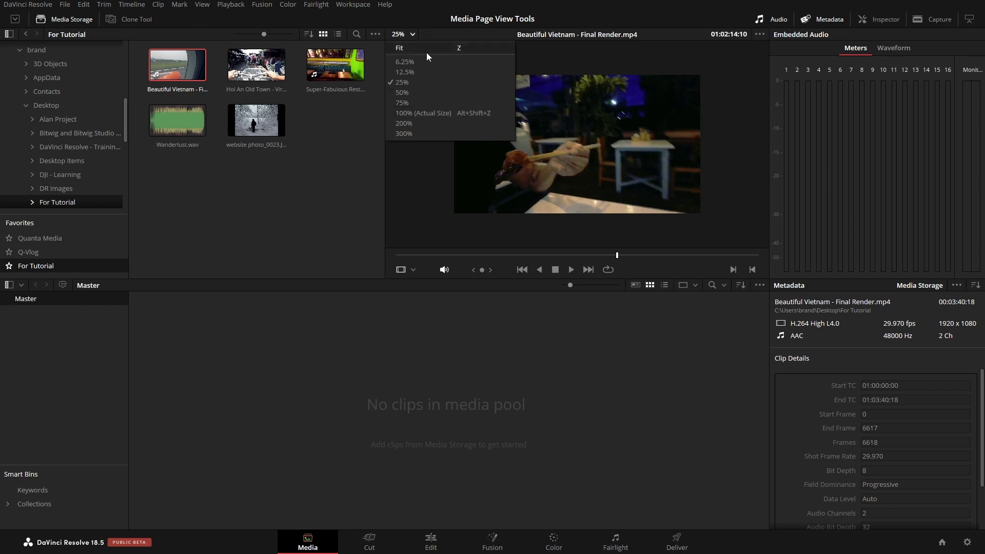
click(466, 48)
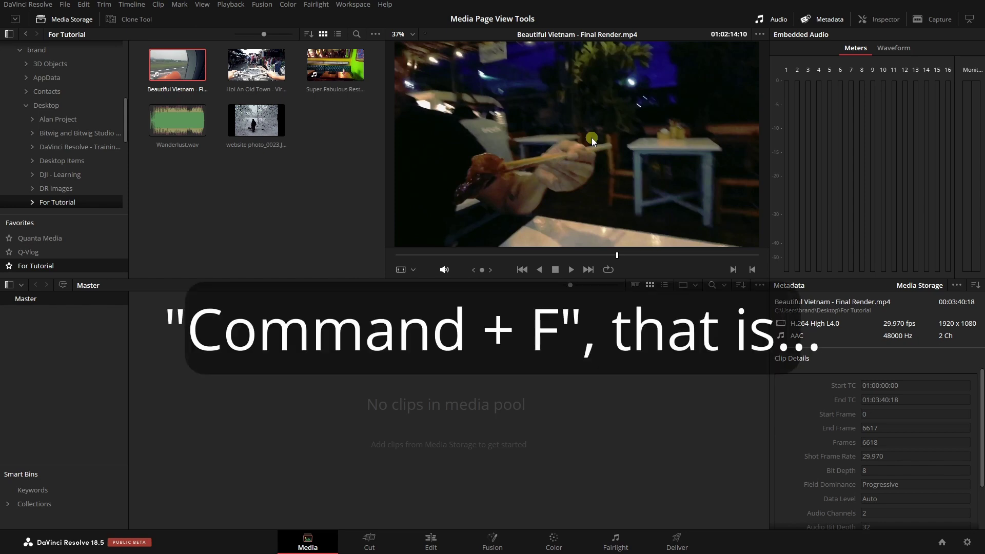
View Beautiful Vietnam - Final Render.mp4 full screen and return to the normal Media page layout.
key(ctrl+f)
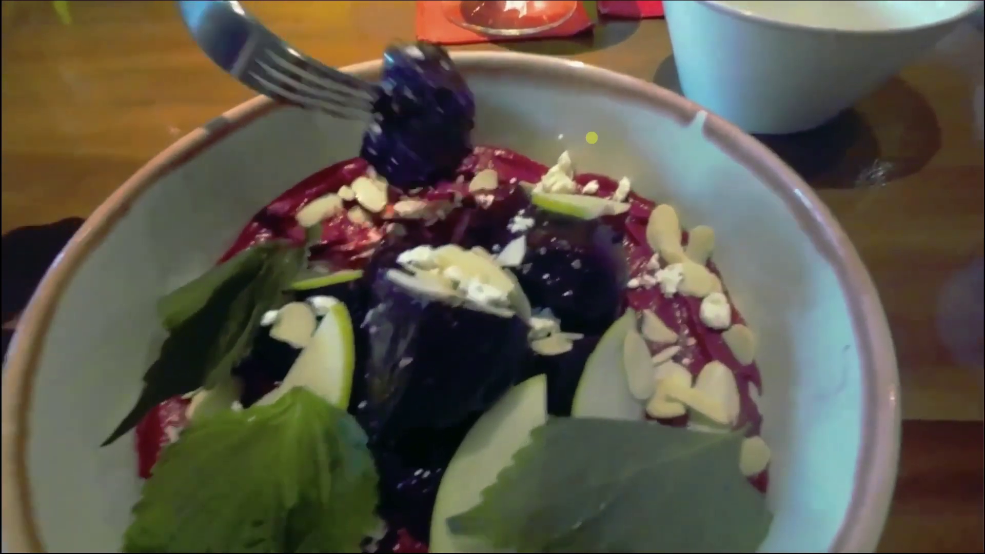
key(Escape)
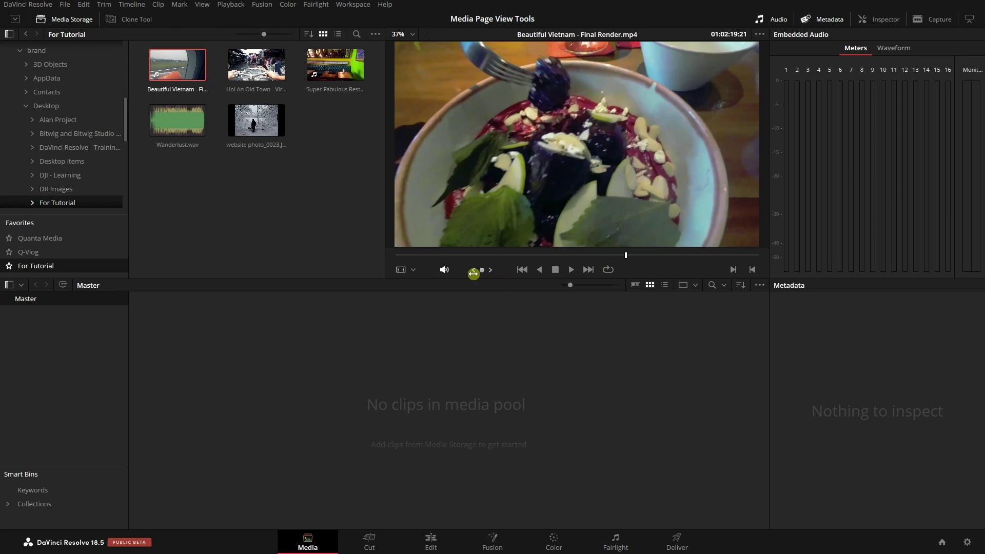
Mute and unmute the viewer's audio and adjust its playback volume.
click(442, 270)
click(445, 272)
drag(469, 287, 506, 292)
click(473, 265)
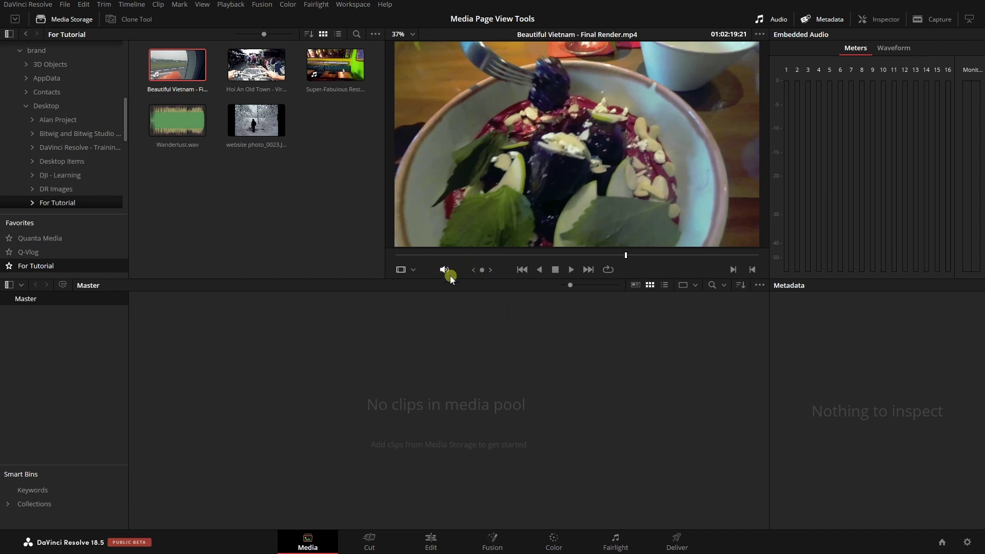
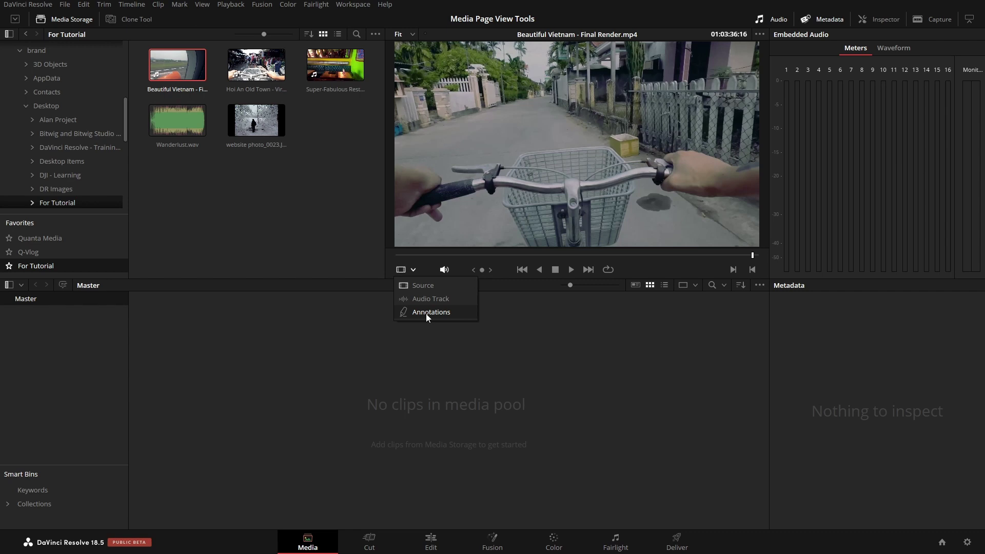
Add all five For Tutorial files to the Master bin and change the project frame rate to match the clips.
click(272, 226)
drag(352, 214, 318, 392)
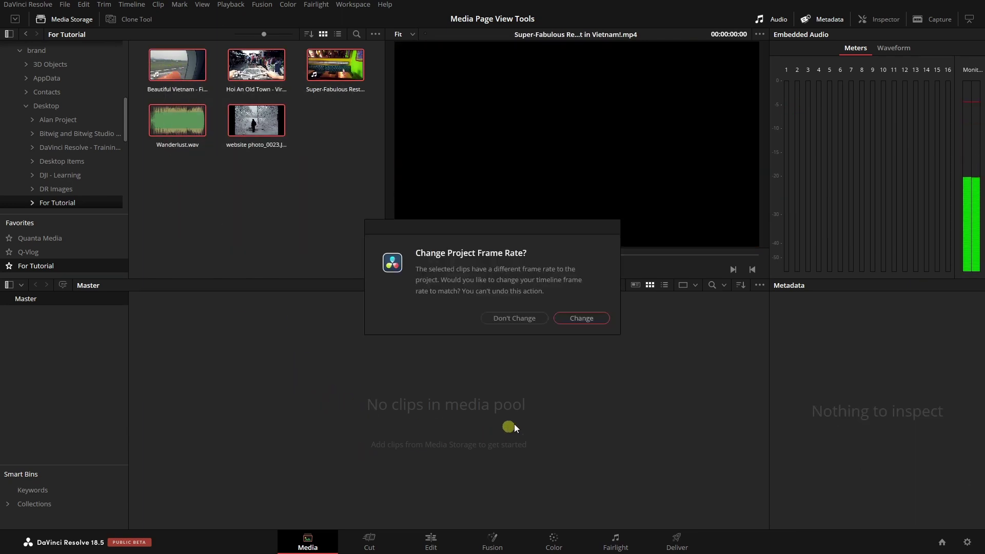
click(582, 319)
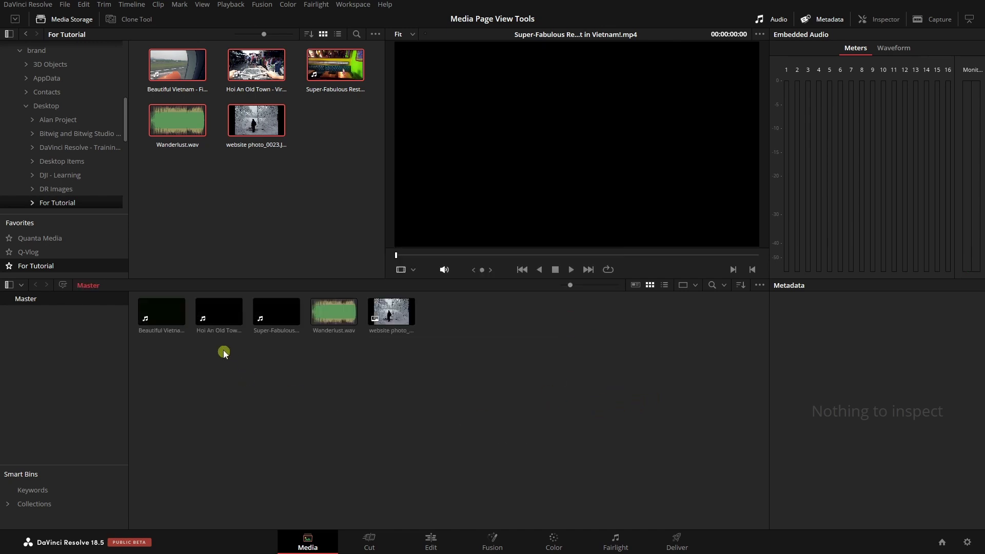
Load Hoi An Old Town - Virtual Tour.mp4 from the media pool, play it briefly, and move the playhead to about 00:03:29:03.
click(227, 314)
click(583, 384)
key(space)
key(space)
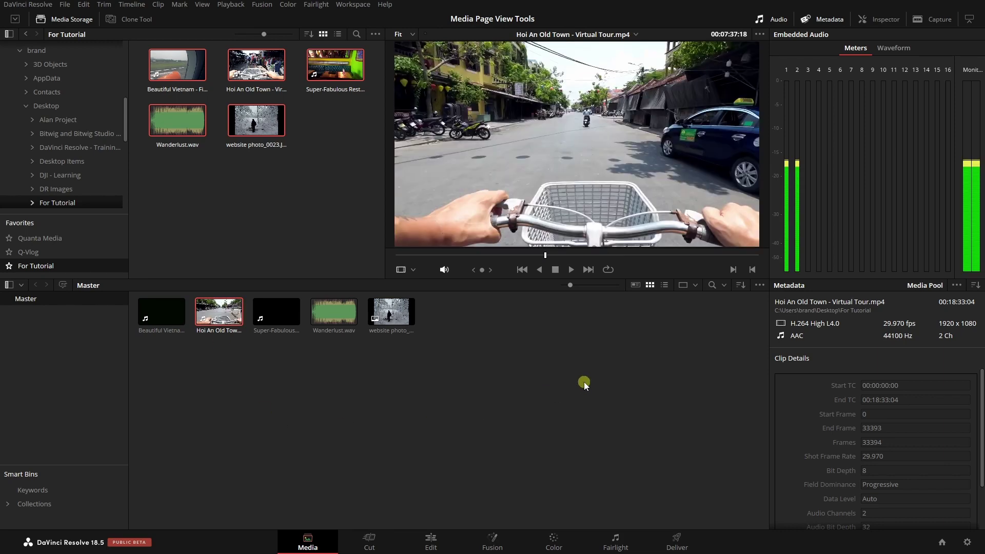
drag(611, 255, 465, 258)
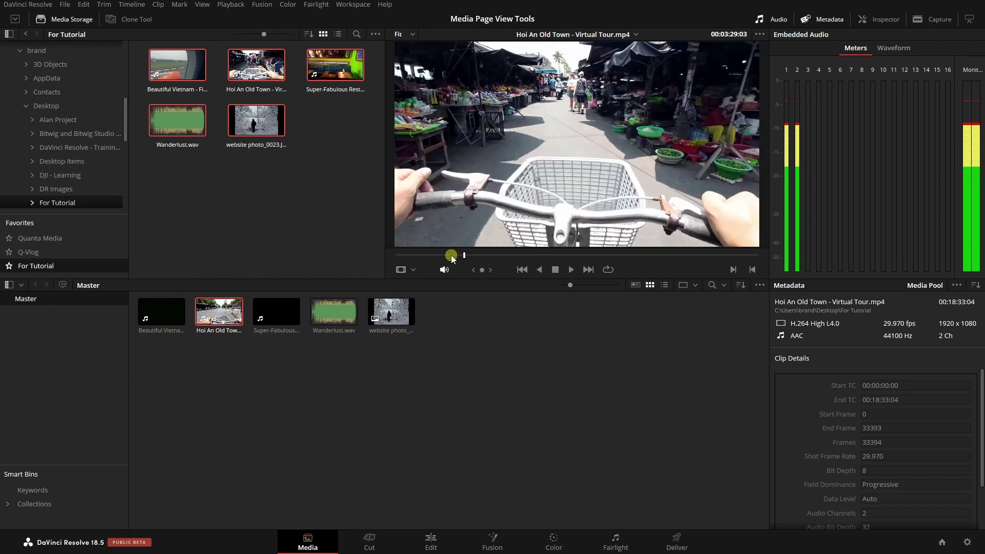
click(414, 270)
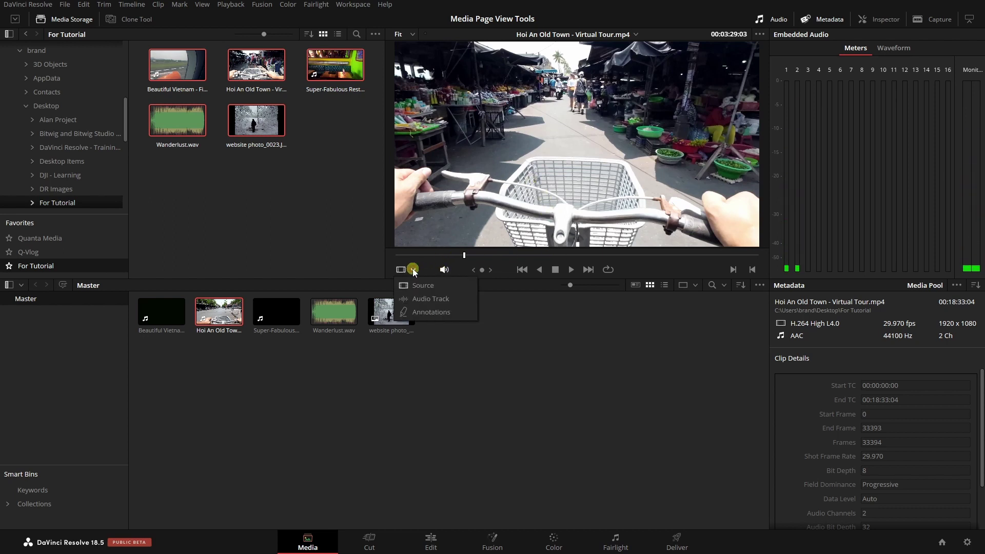
click(426, 313)
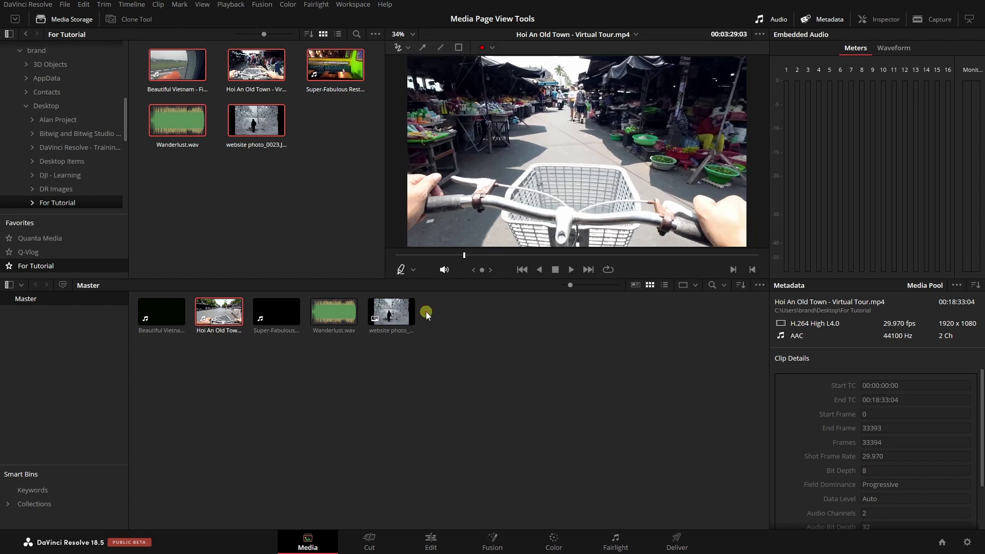
key(Escape)
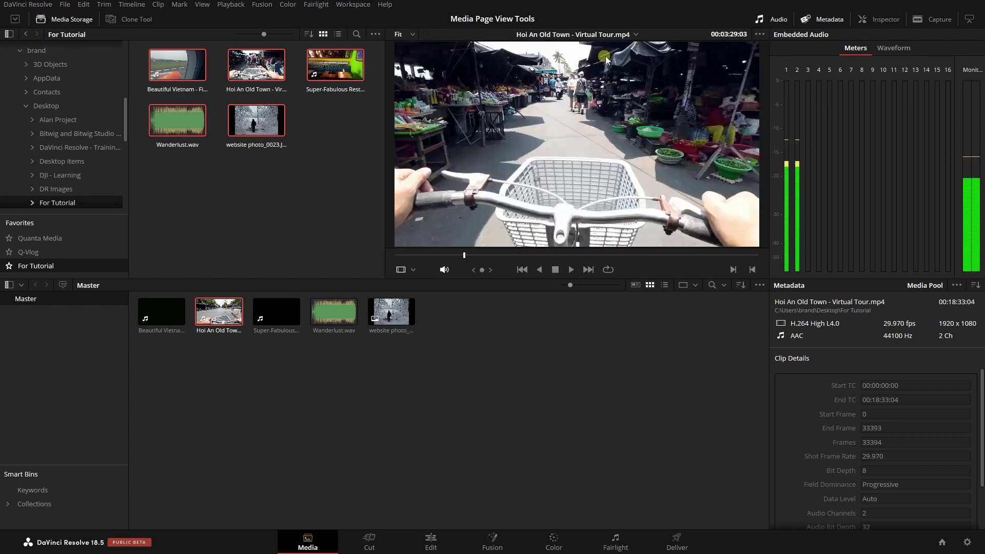
Switch the viewer to Annotations mode and draw a thin red freehand line across the upper part of the market scene.
click(489, 258)
click(414, 270)
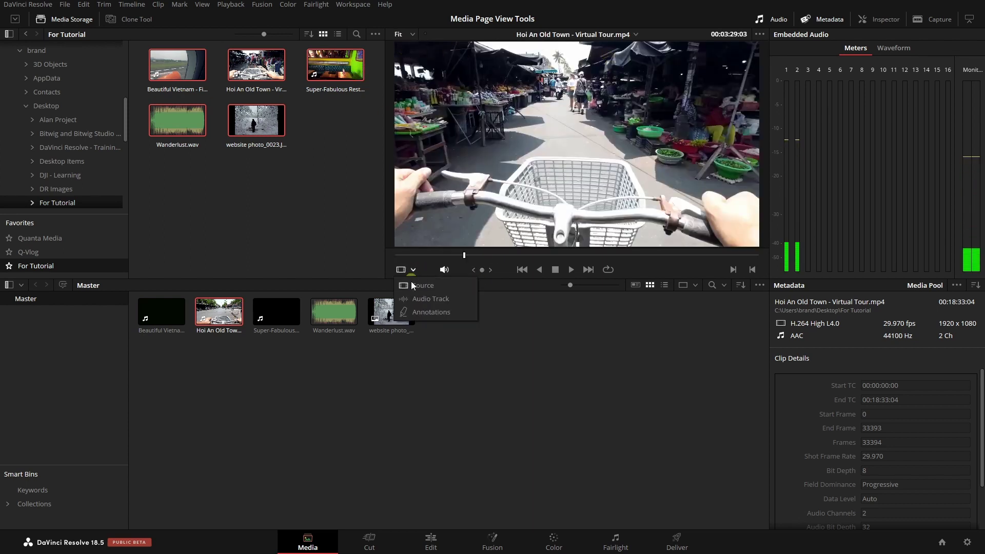
click(420, 311)
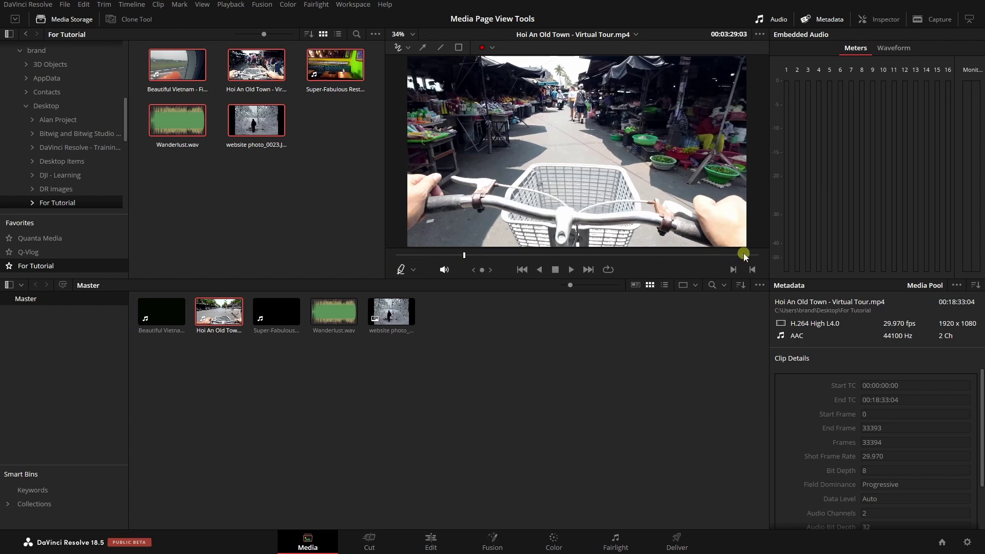
click(400, 47)
mouse_move(447, 102)
mouse_down()
mouse_move(536, 94)
mouse_move(655, 103)
mouse_up()
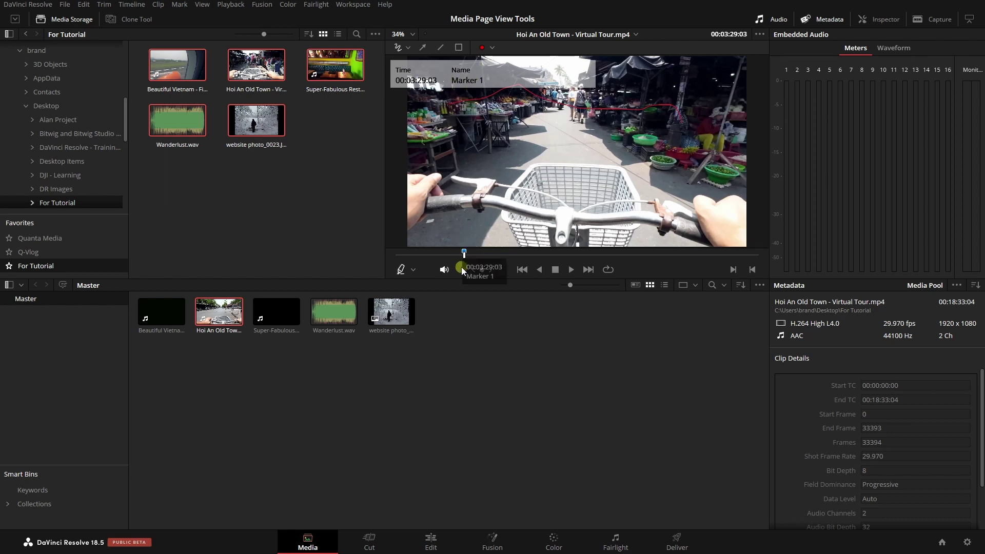
mouse_move(466, 254)
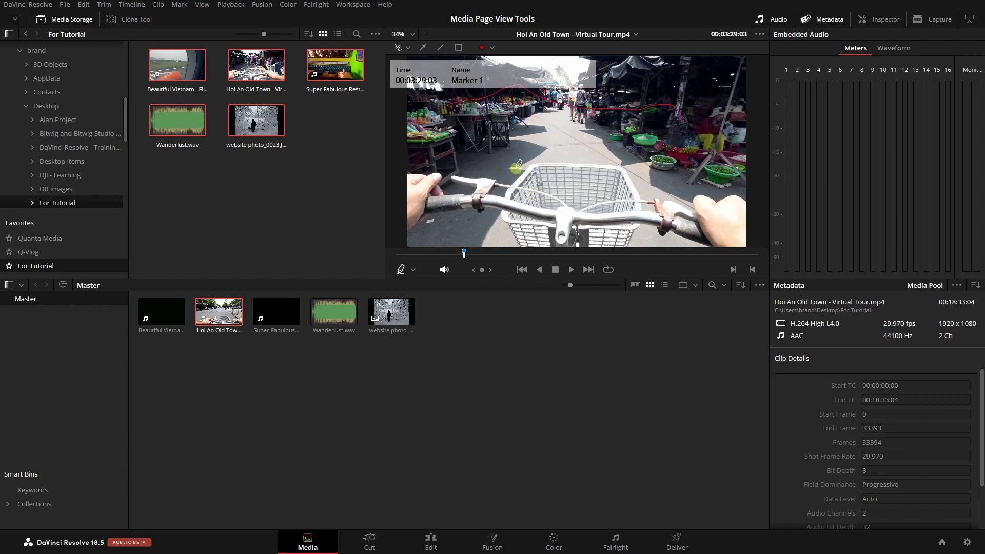
Draw a thicker freehand curve above the bicycle basket and recolor it blue.
click(408, 48)
click(396, 83)
mouse_move(458, 155)
mouse_down()
mouse_move(567, 154)
mouse_move(615, 179)
mouse_up()
click(492, 49)
click(483, 103)
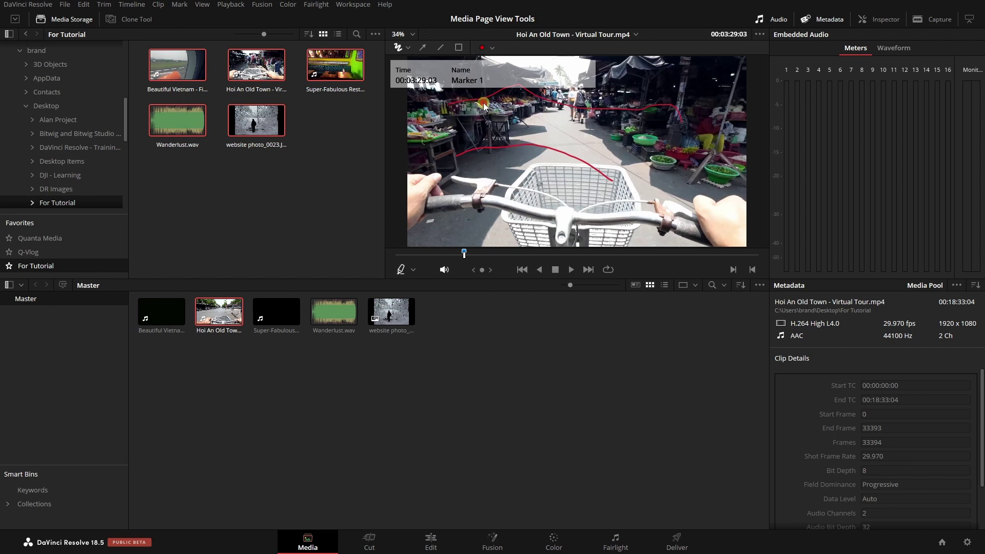
Draw an arrow annotation from the left handlebar grip up to the produce stall on the right and recolor it yellow.
click(426, 46)
mouse_move(464, 206)
mouse_down()
mouse_move(606, 114)
mouse_move(707, 137)
mouse_up()
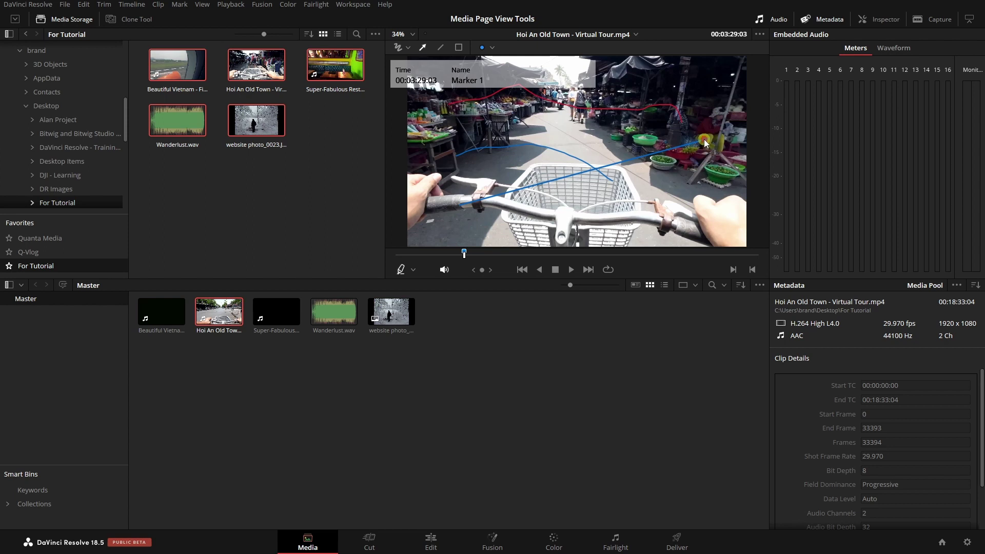
click(493, 47)
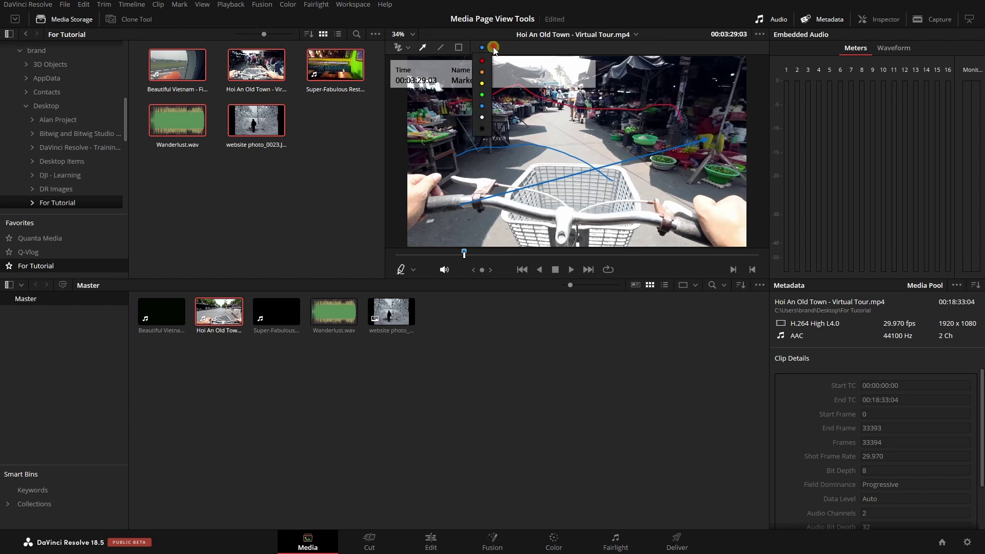
click(482, 83)
Draw a yellow straight line from the left stall to the handlebar stem and a green rectangle around the right-hand produce baskets.
click(442, 47)
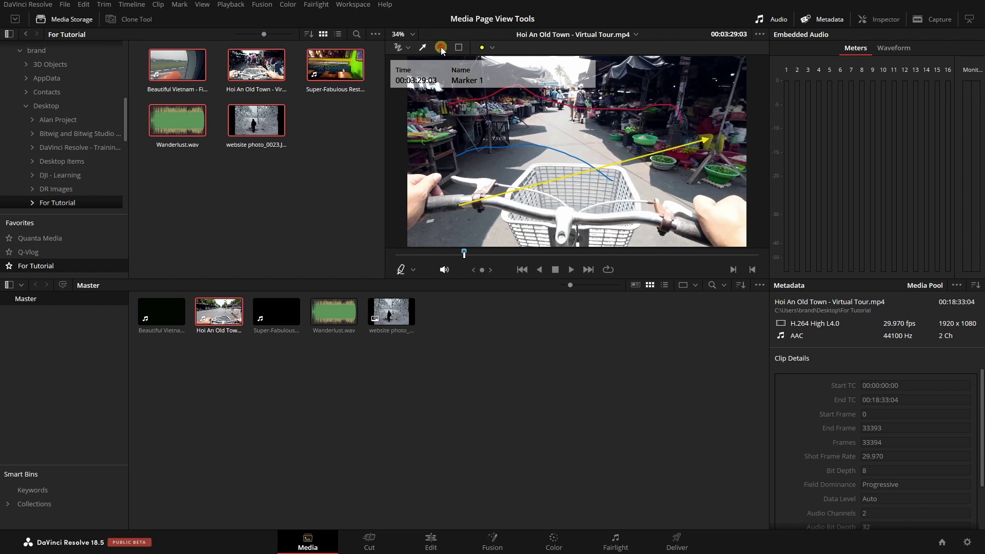
drag(482, 110, 580, 214)
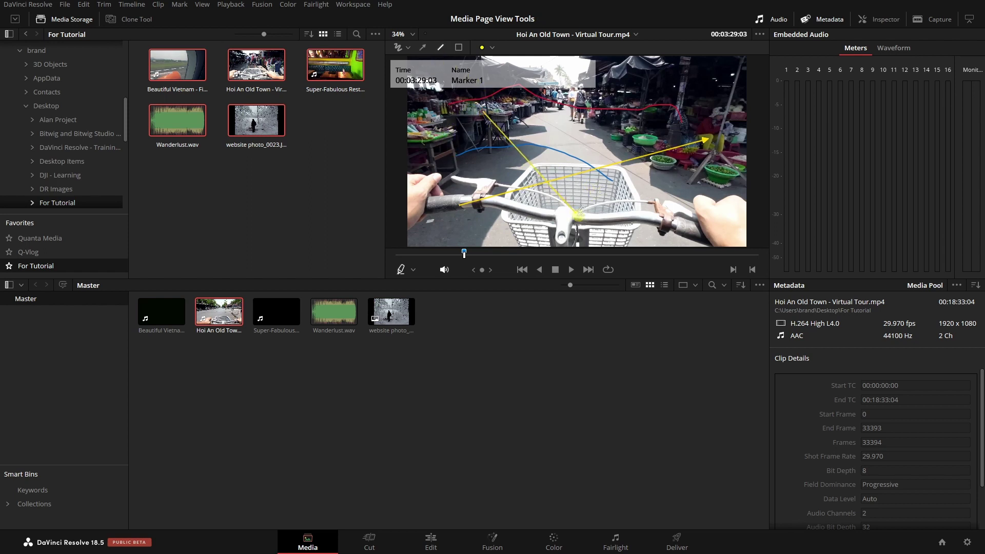
click(459, 47)
mouse_move(632, 118)
mouse_down()
mouse_move(724, 182)
mouse_move(713, 190)
mouse_up()
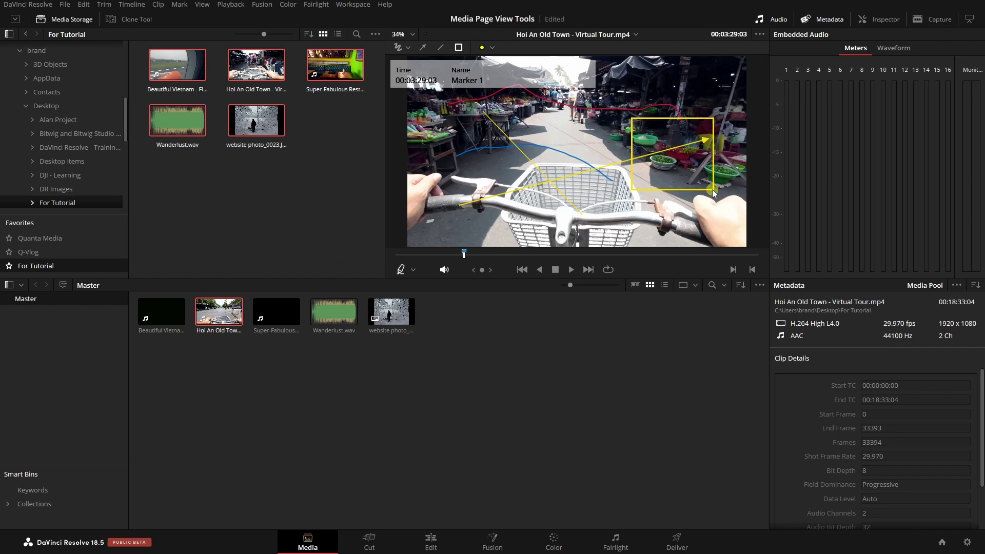
click(492, 47)
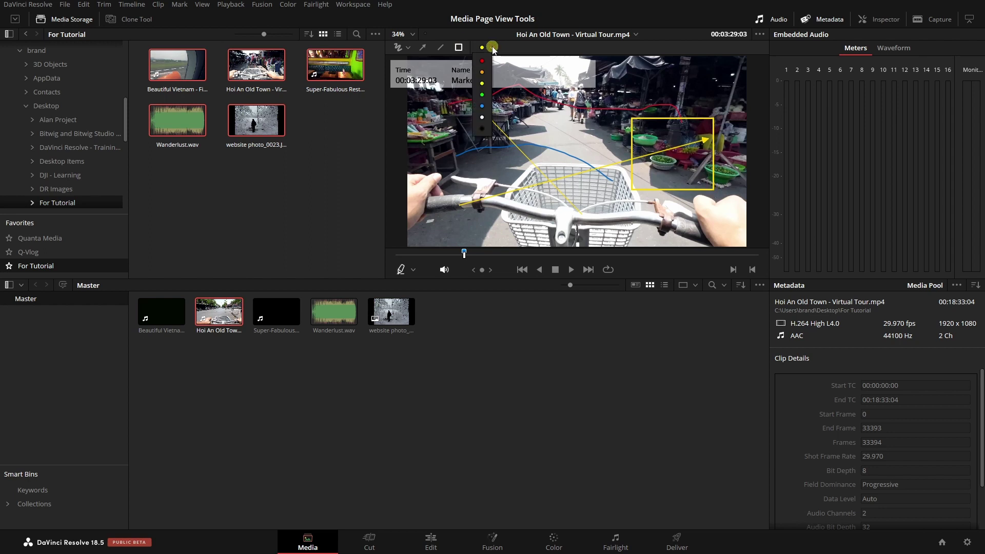
click(483, 94)
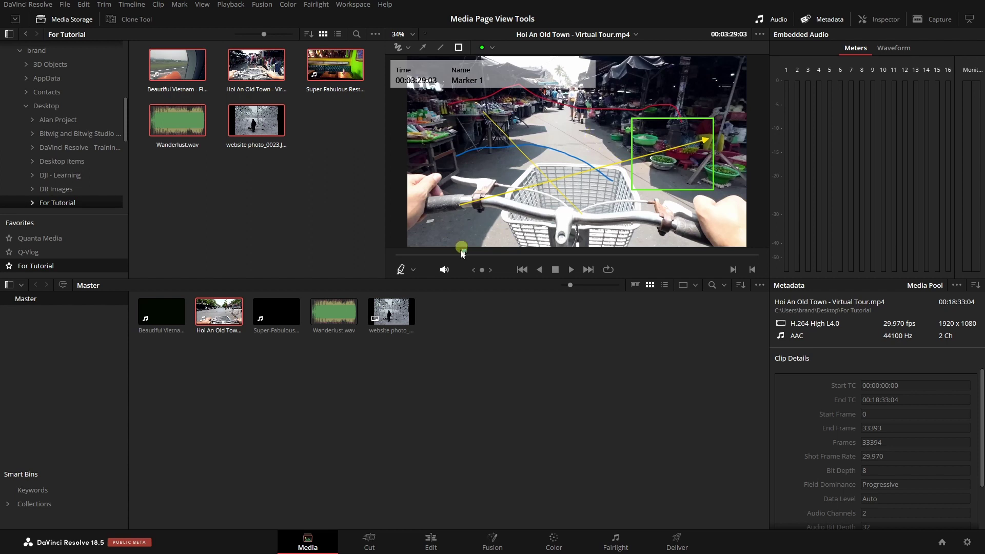
Turn the marker overlays off in the viewer, then show them again at Marker 1.
drag(464, 255, 465, 257)
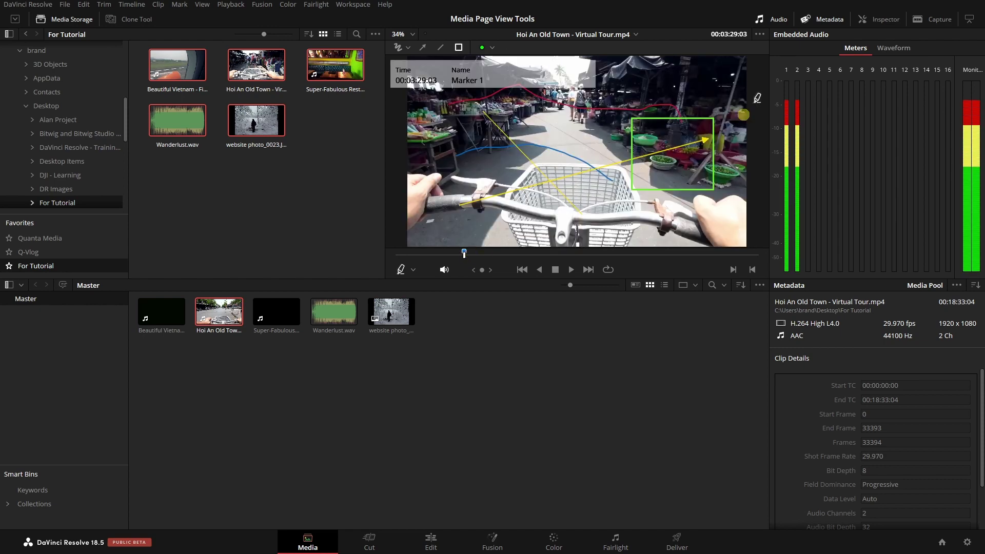
click(761, 35)
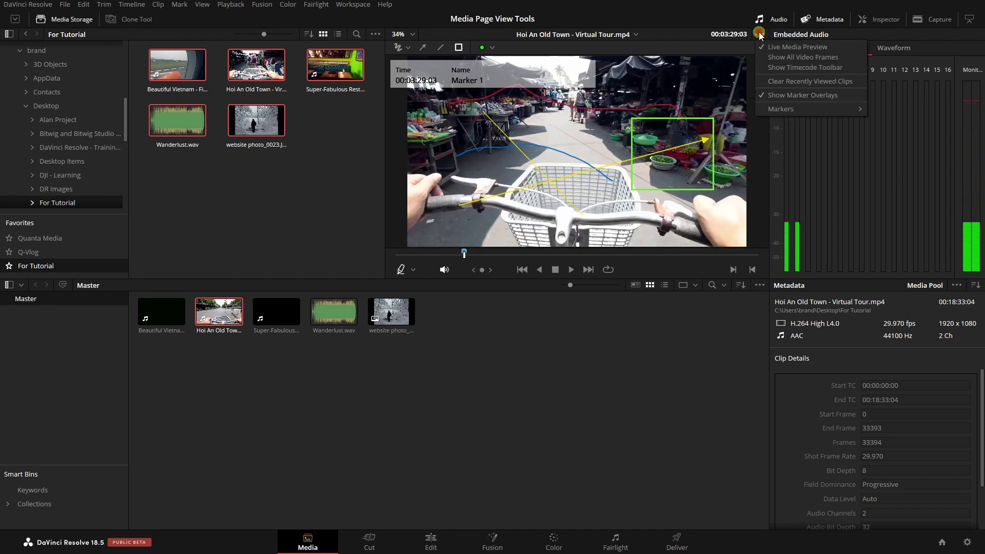
click(781, 96)
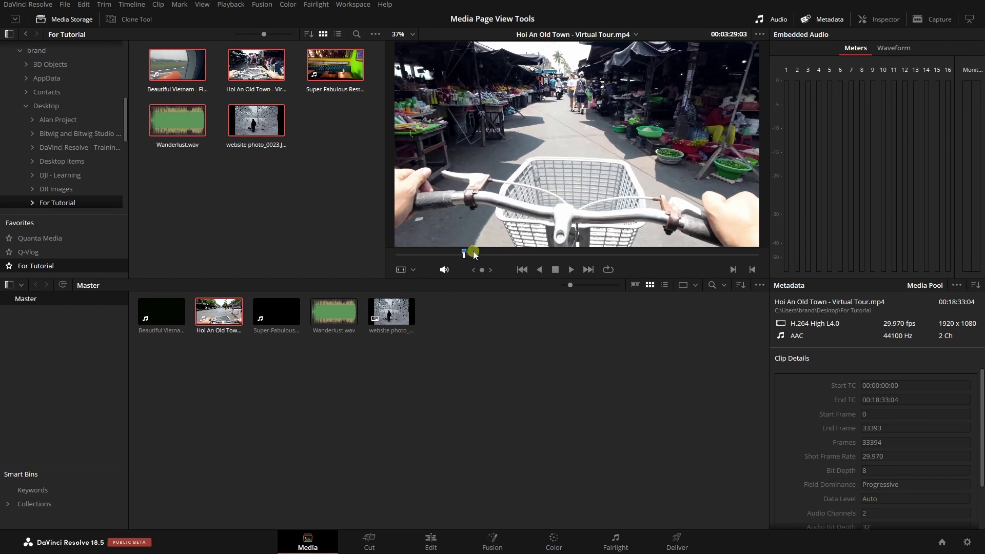
click(760, 34)
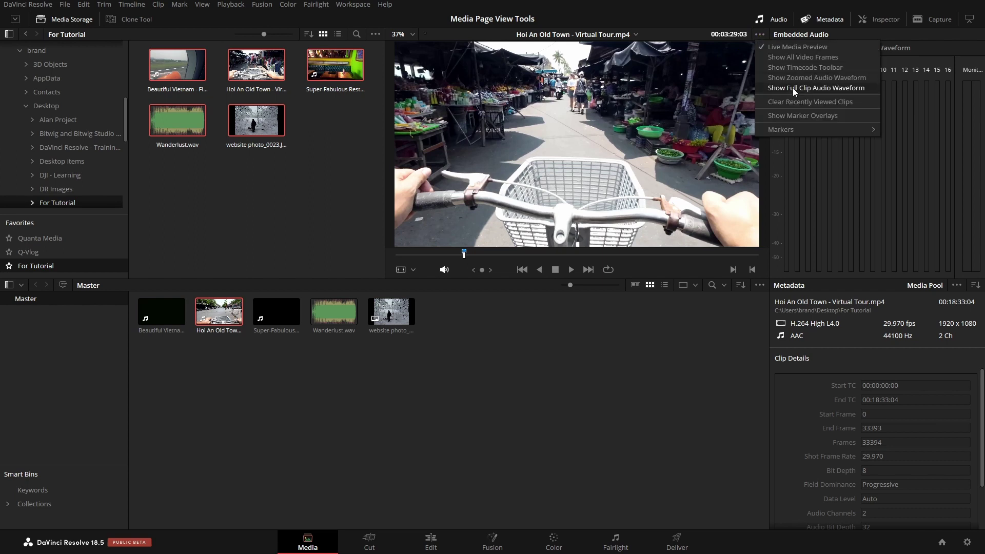
click(799, 116)
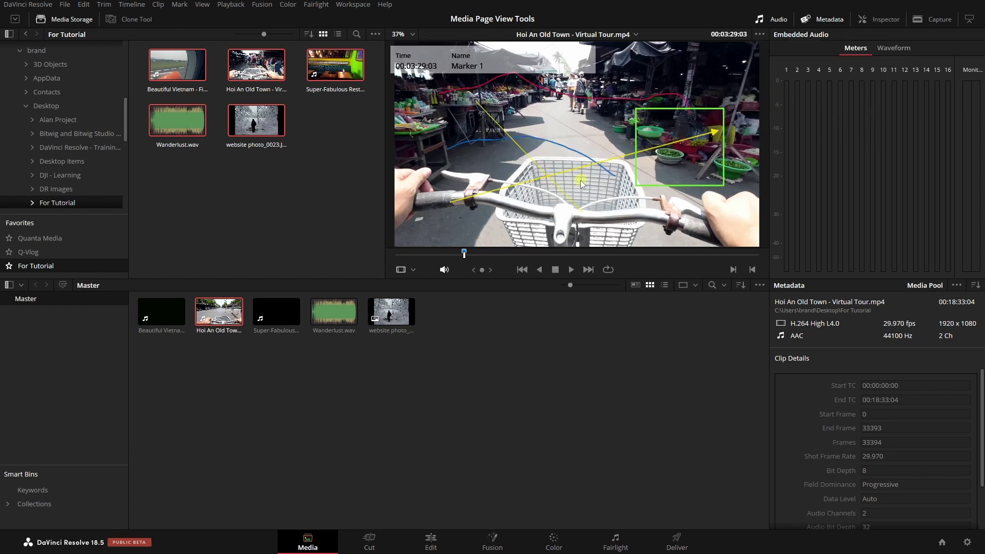
Delete Marker 1 together with its annotations from the Hoi An Old Town clip.
click(465, 251)
key(alt+m)
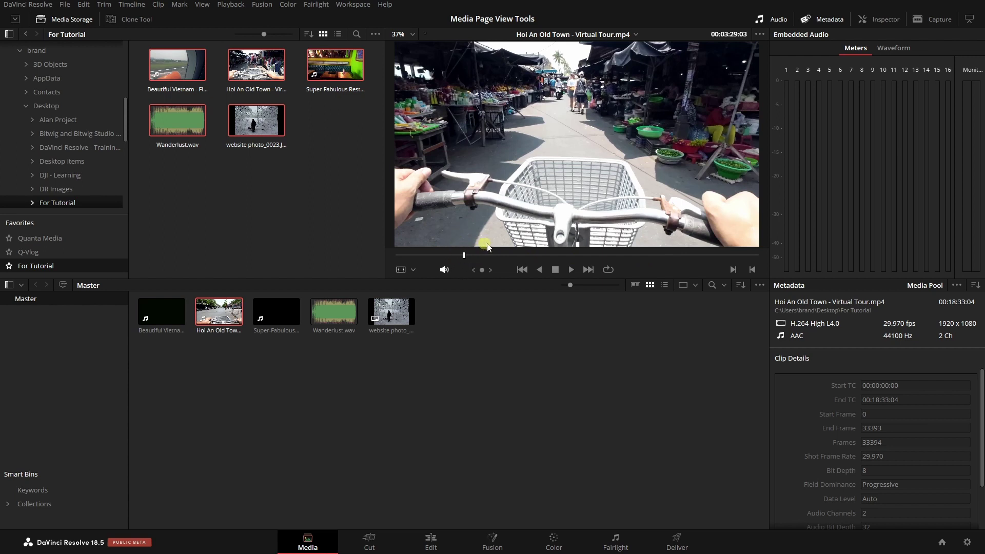
Mark an in point at 00:03:29:03, play the clip briefly, and mark an out point at 00:03:30:22.
click(733, 270)
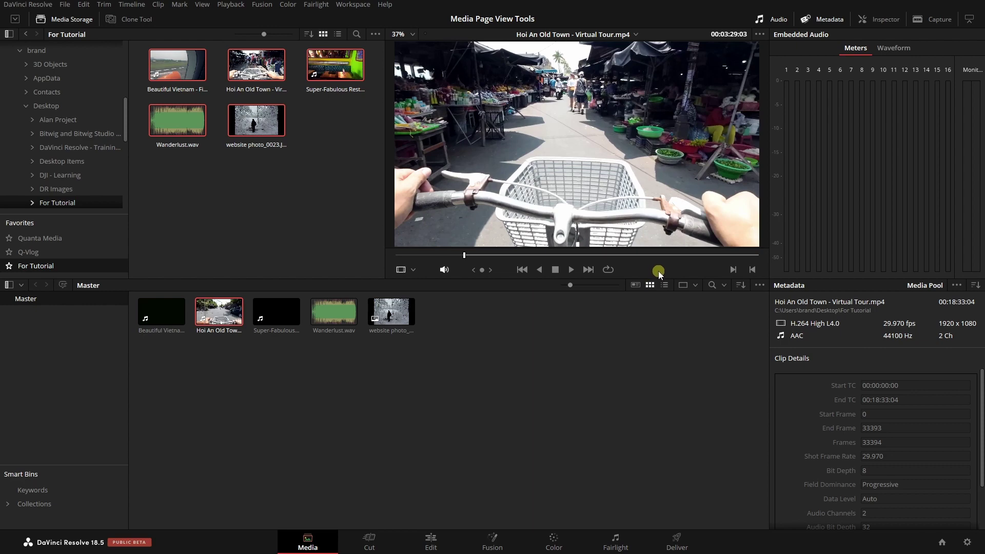
key(space)
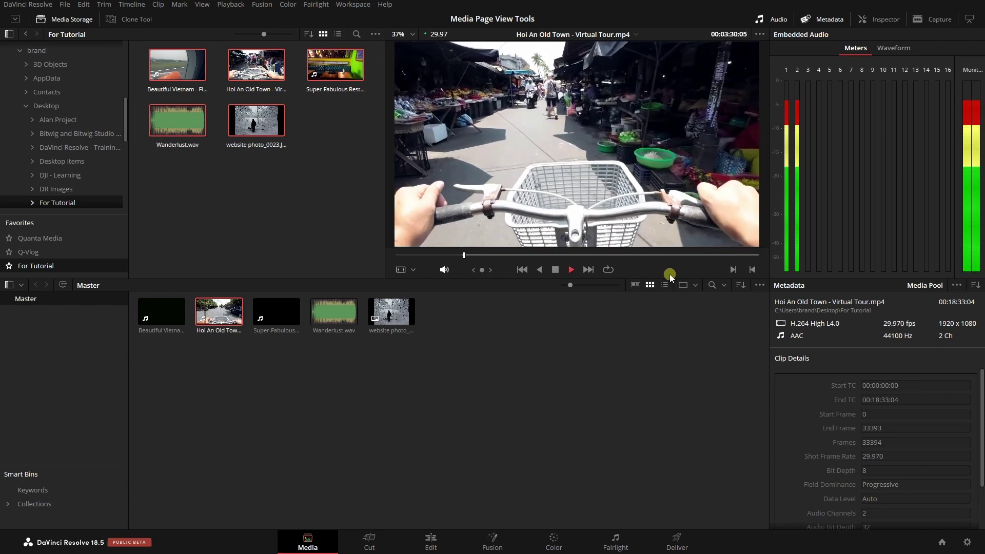
key(space)
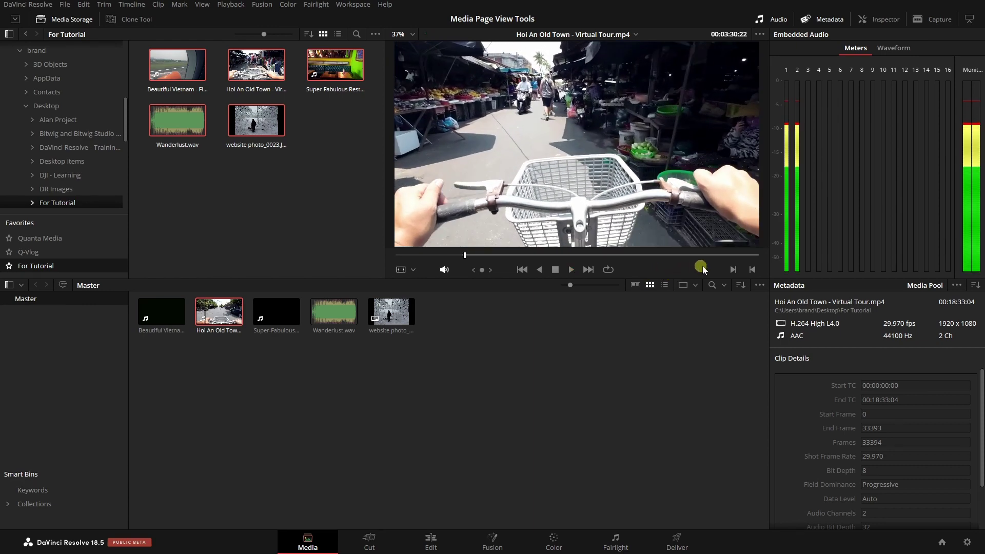
click(753, 269)
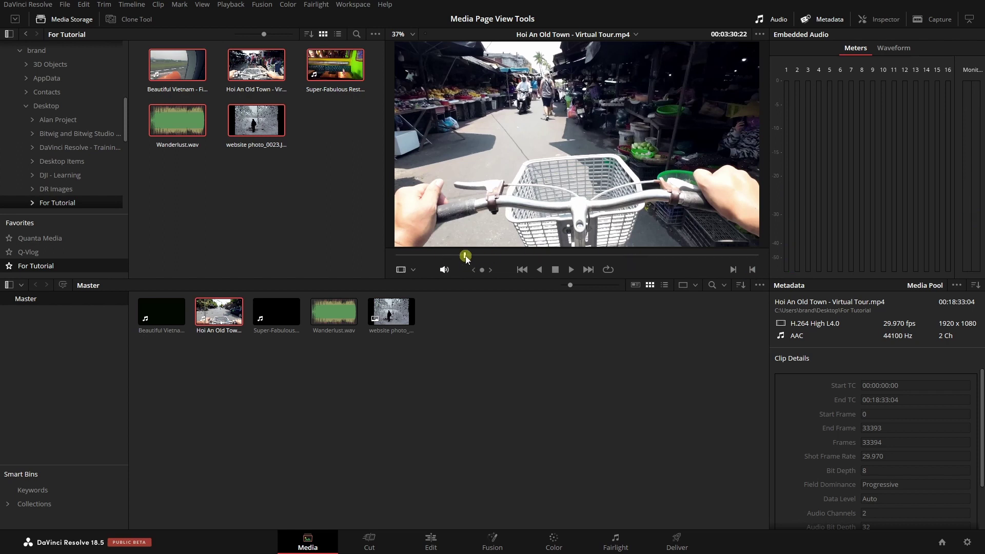
Move the playhead back to 00:02:15:06 and create a subclip from the marked range, keeping the suggested name.
drag(466, 258, 440, 256)
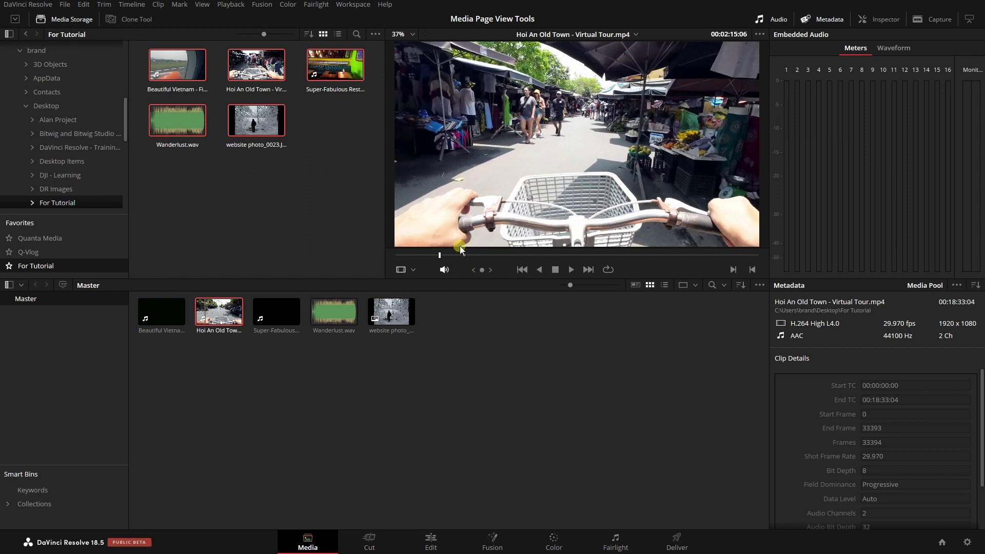
right_click(573, 256)
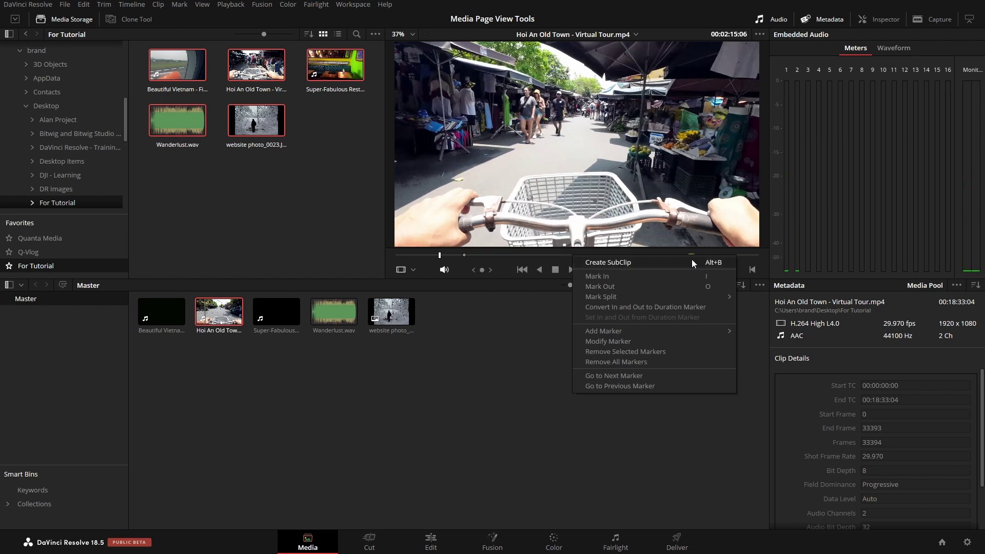
click(637, 262)
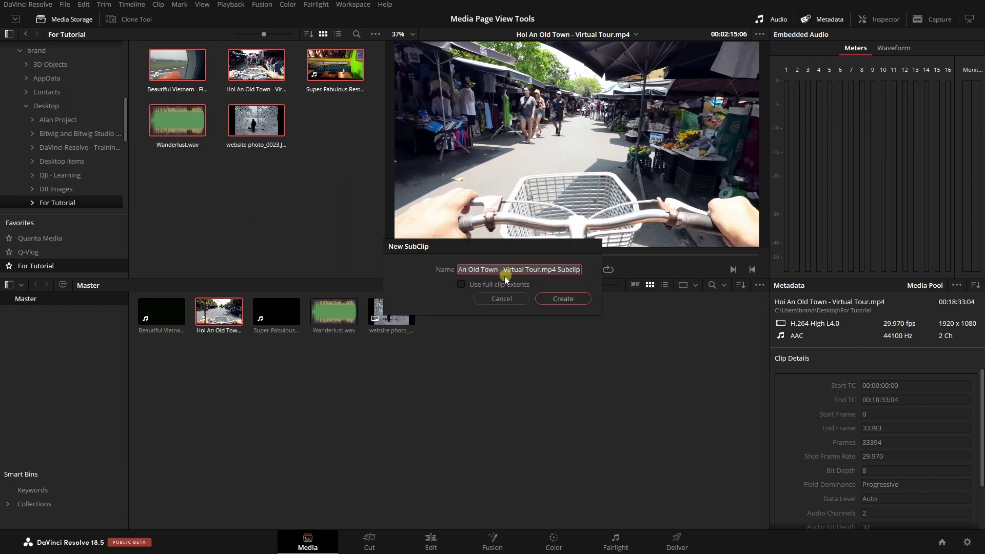
click(562, 300)
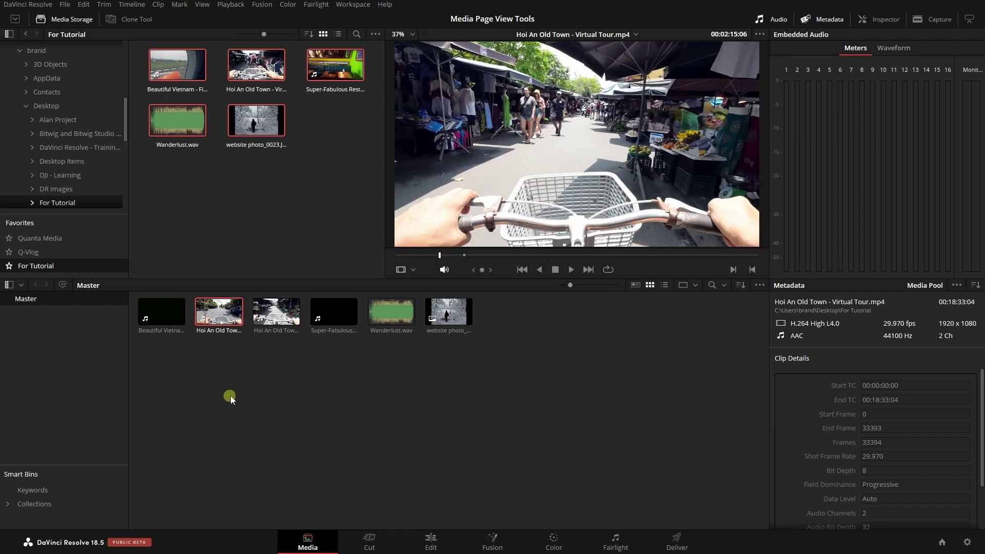
Load the new subclip in the viewer, play it with looping enabled, and stop playback and disable looping.
click(277, 317)
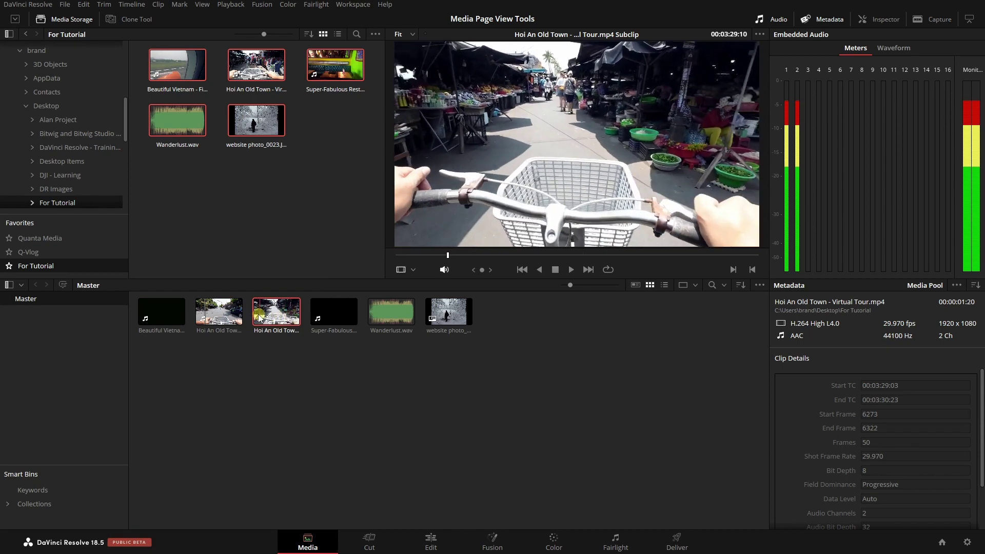
click(609, 269)
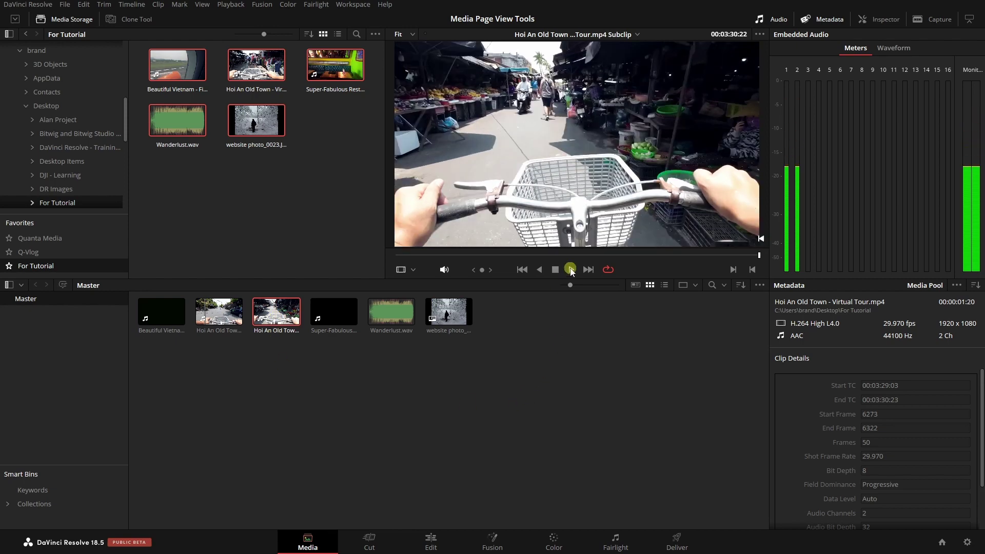
key(space)
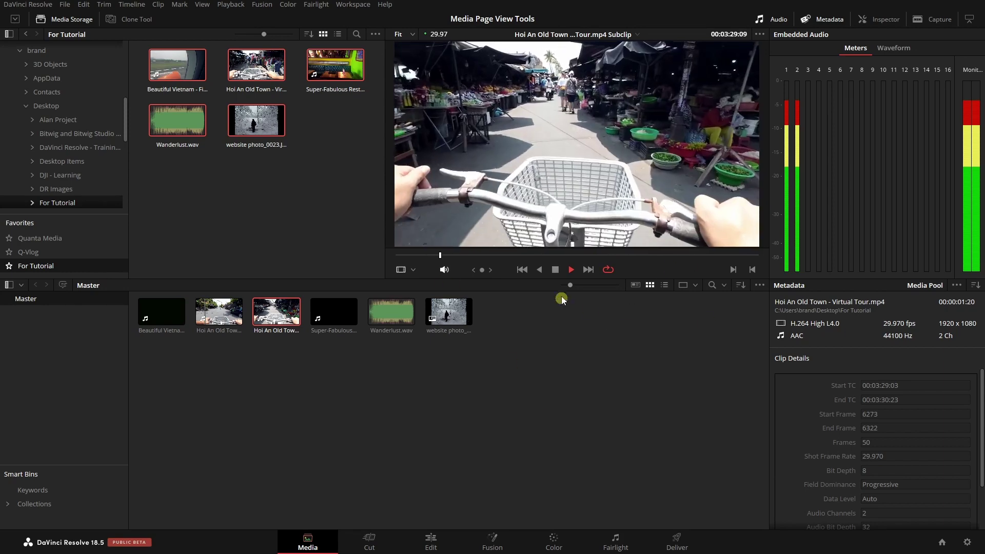
click(555, 270)
click(608, 270)
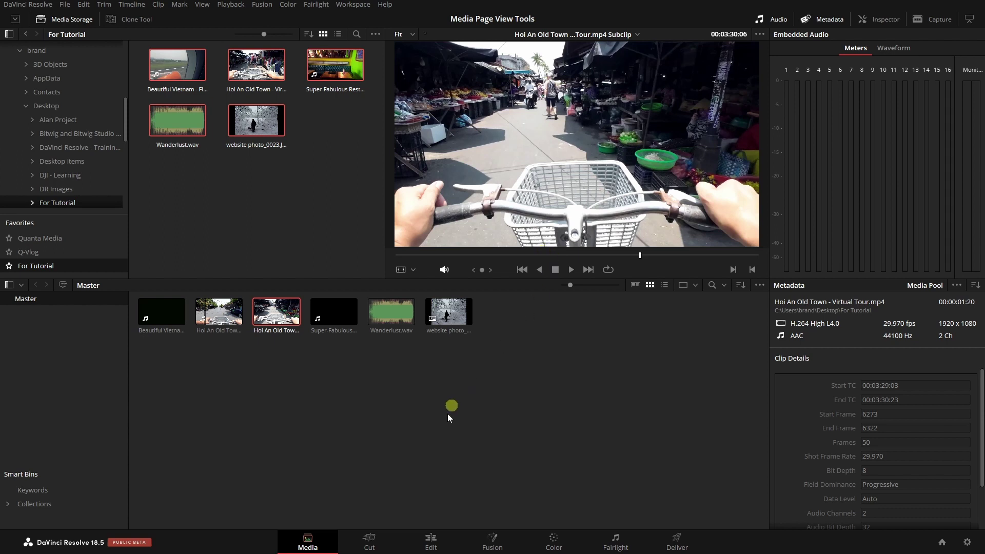
Switch to the Cut page and on to the Edit page.
click(369, 543)
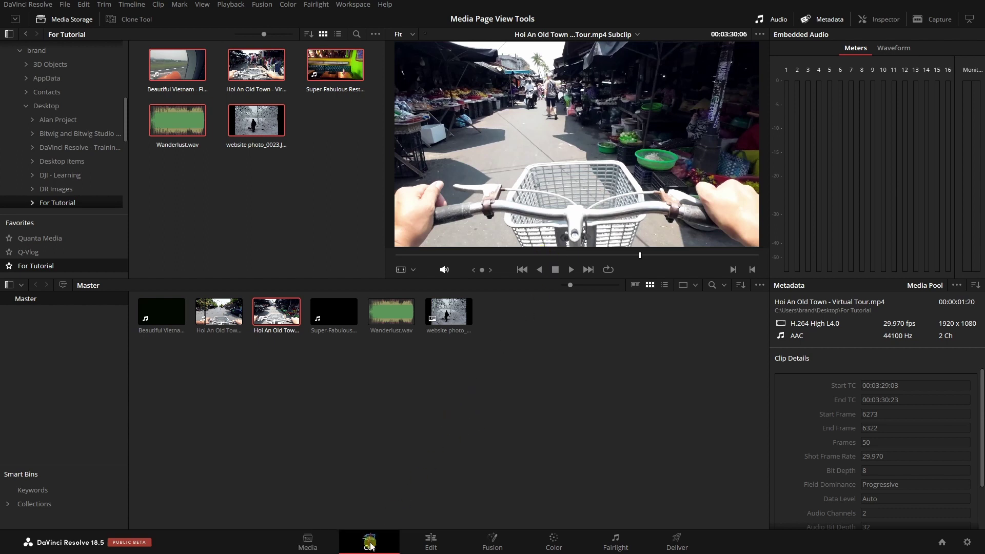
click(430, 543)
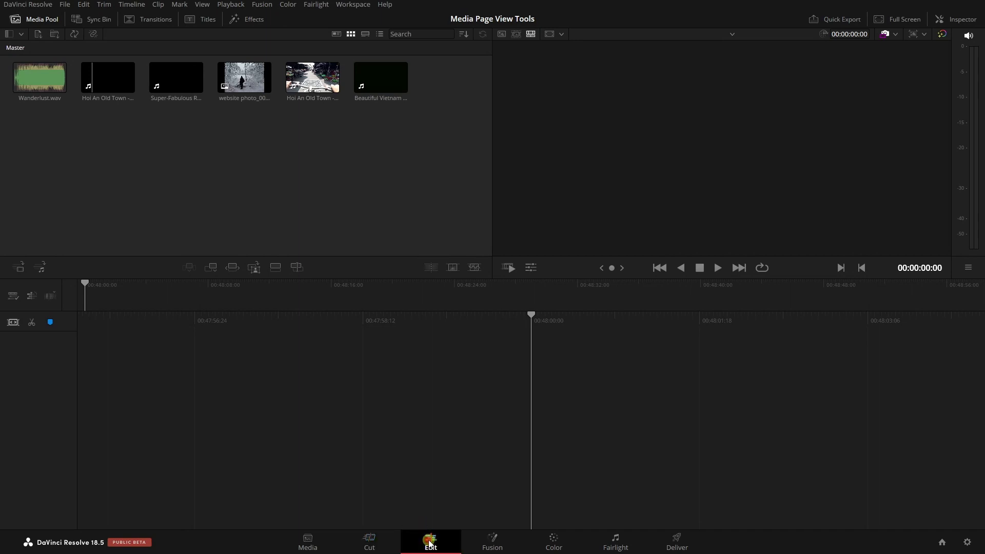